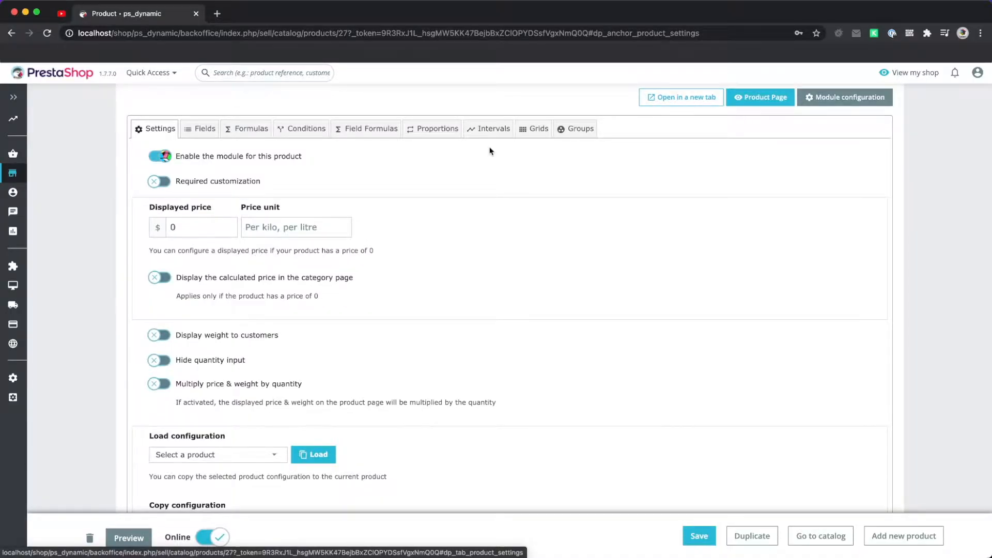
Add an interval group to the Custom Table product's Dynamic Product configuration
{"action": "left_click", "coordinate": [489, 136]}
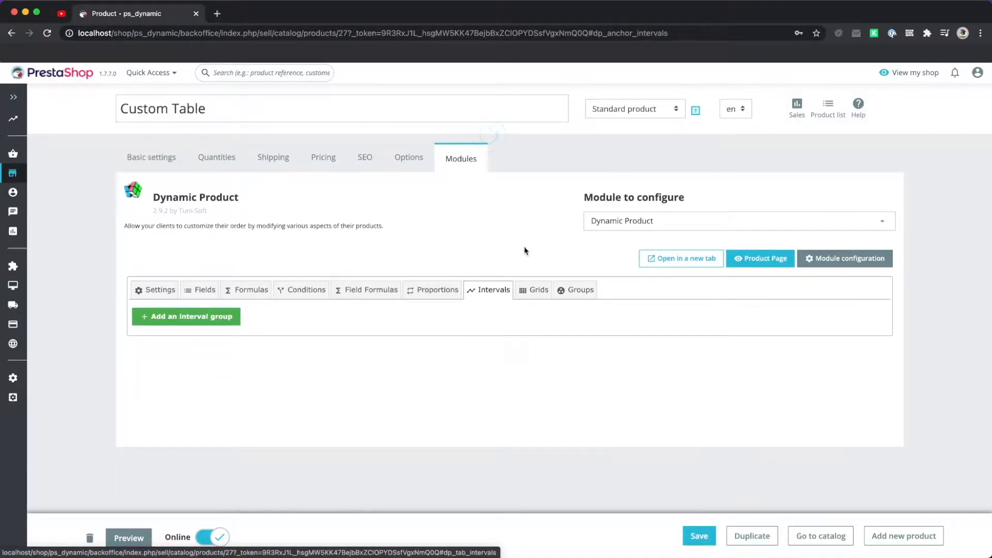
{"action": "left_click", "coordinate": [534, 289]}
{"action": "left_click", "coordinate": [494, 291]}
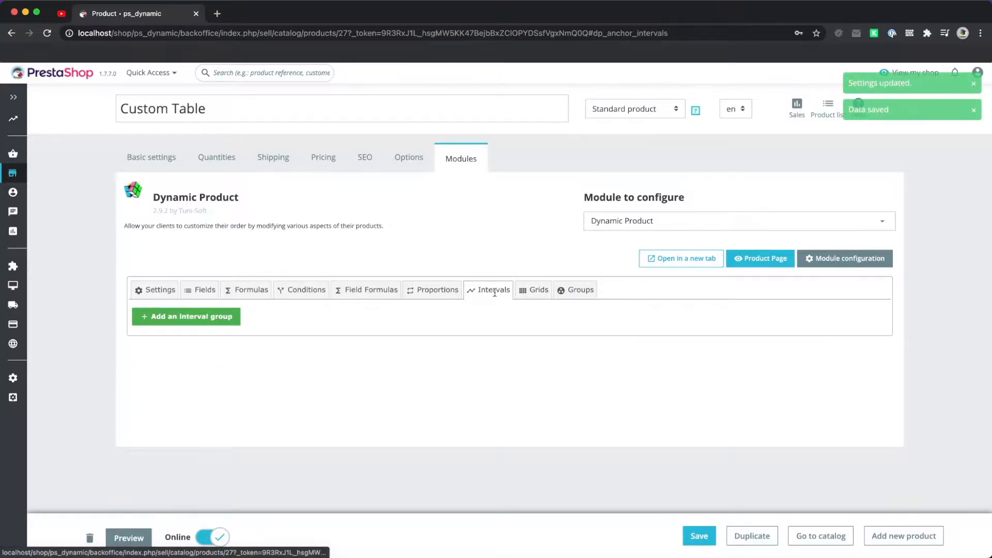
{"action": "left_click", "coordinate": [215, 320]}
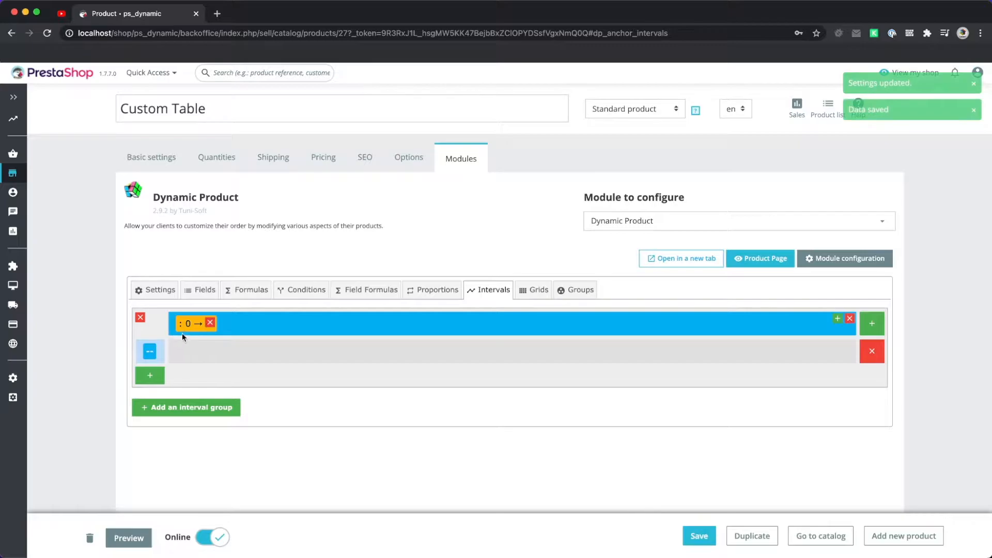
Check the glass rate in the price formula and add a Price field named glass_cost with a value of 20
{"action": "left_click", "coordinate": [247, 290]}
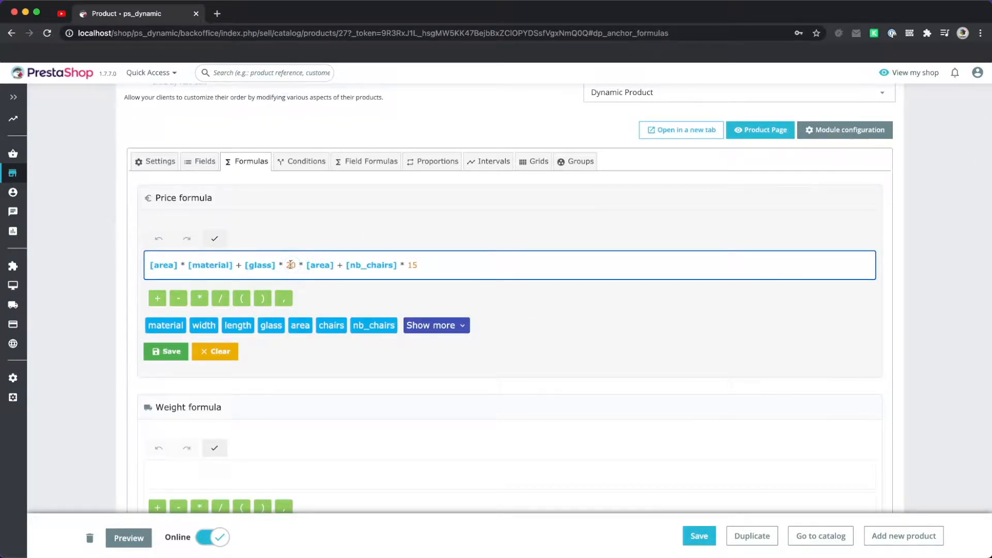
{"action": "left_click_drag", "start_coordinate": [288, 264], "coordinate": [296, 266]}
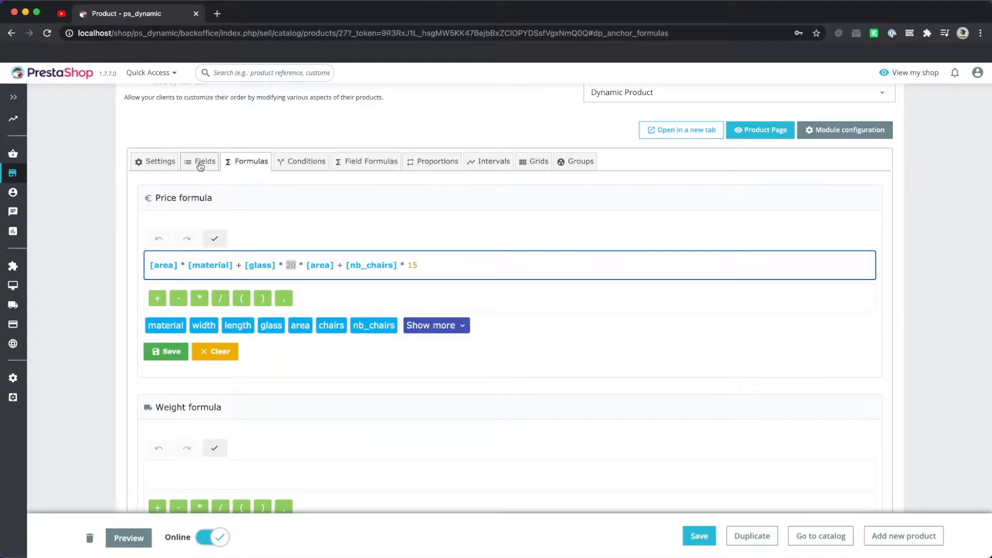
{"action": "left_click", "coordinate": [200, 163]}
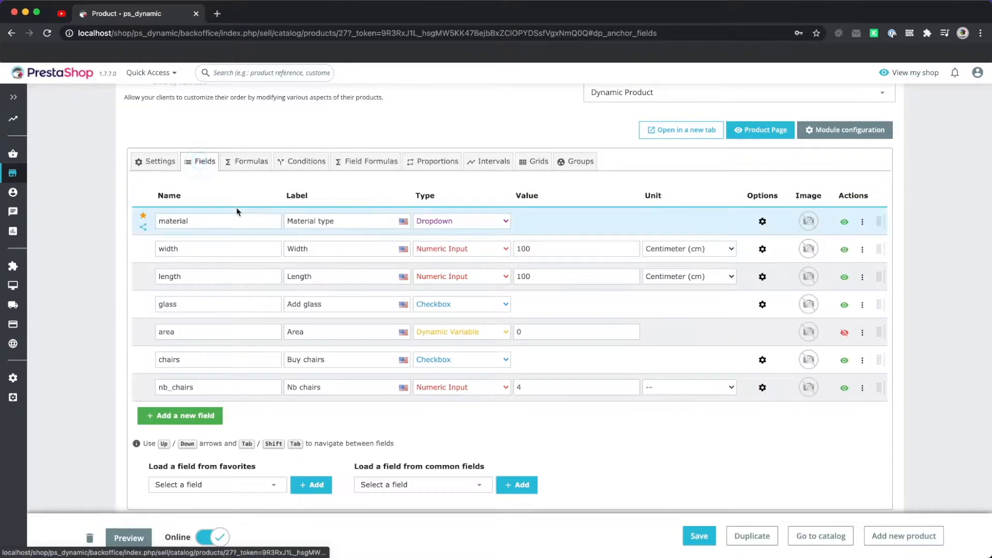
{"action": "left_click", "coordinate": [180, 416]}
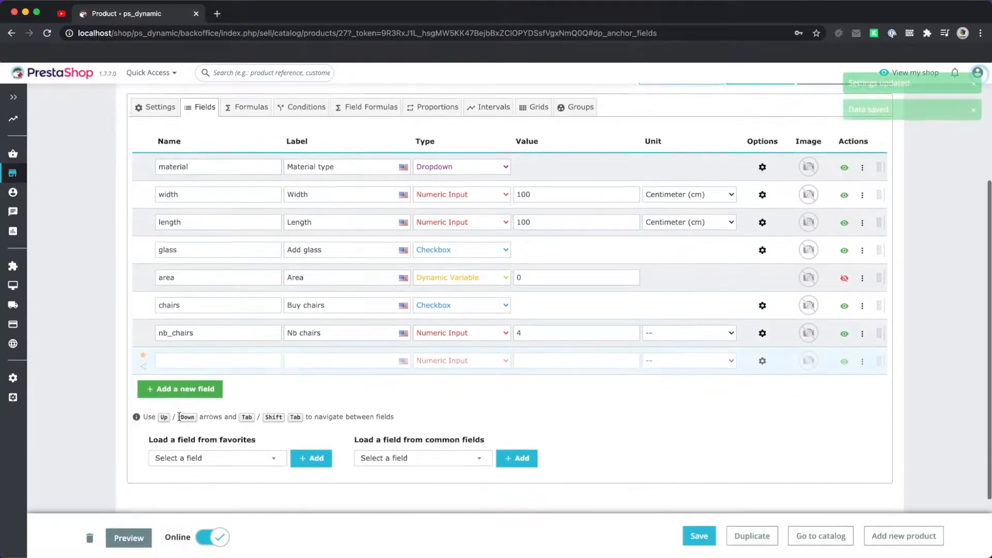
{"action": "type", "text": "gla"}
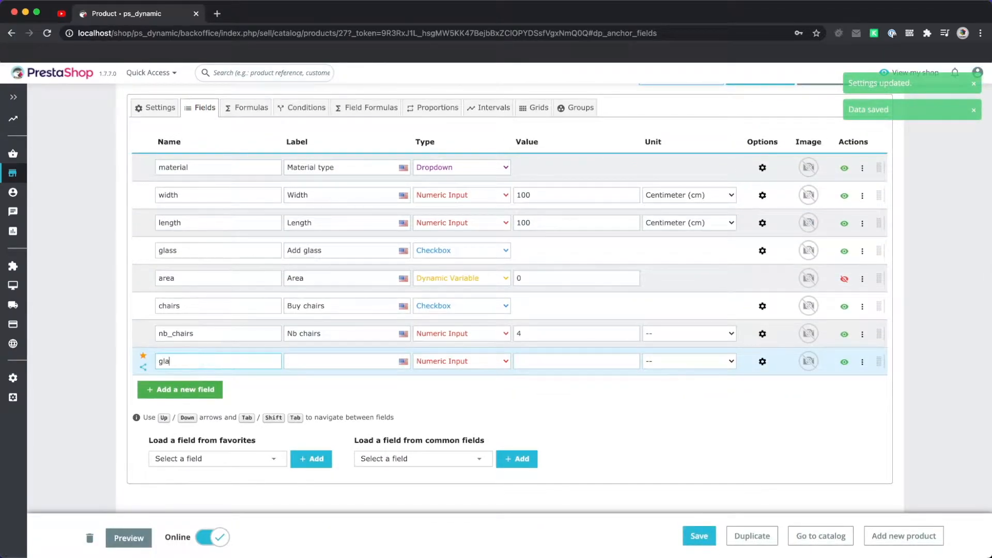
{"action": "type", "text": "ss_co"}
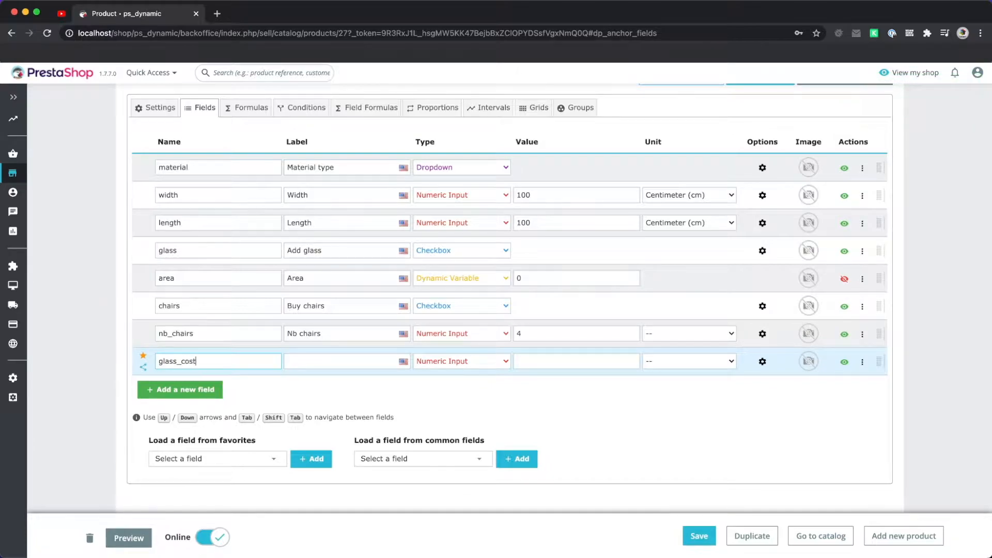
{"action": "type", "text": "st"}
{"action": "left_click", "coordinate": [252, 395]}
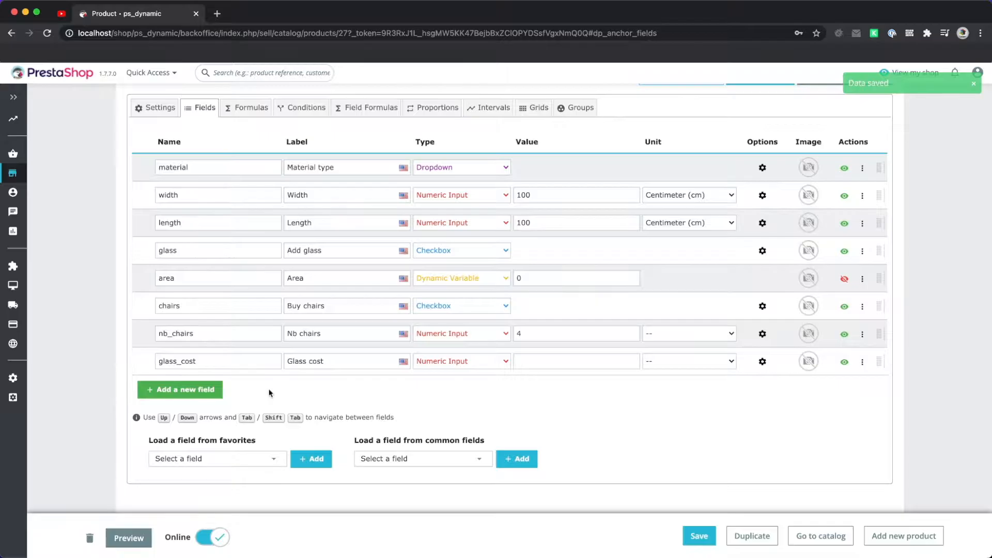
{"action": "left_click", "coordinate": [438, 362]}
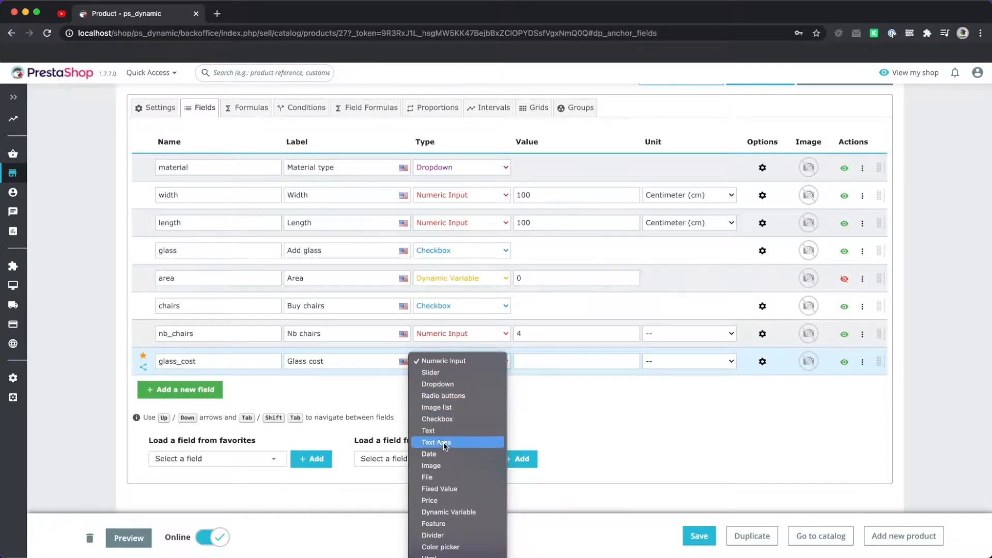
{"action": "left_click", "coordinate": [434, 500]}
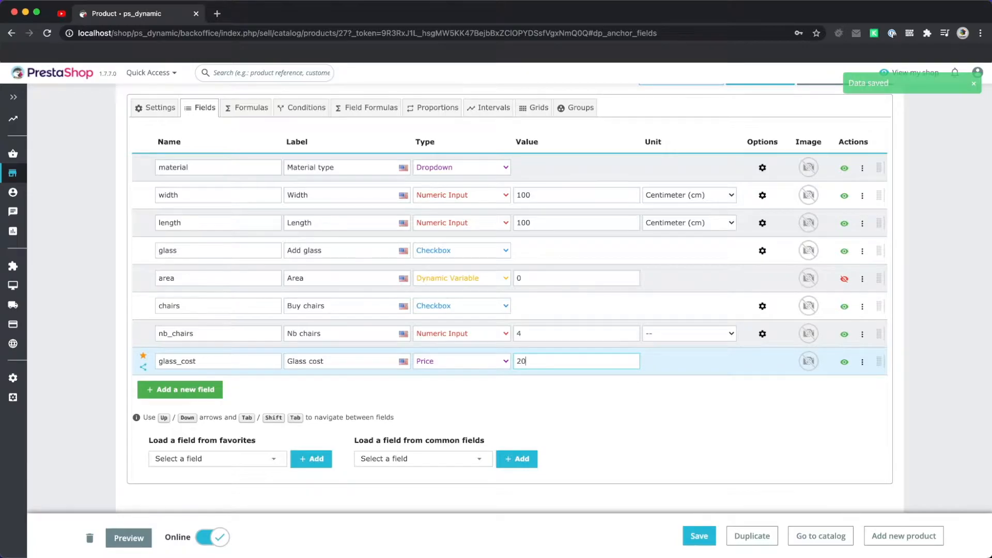
Replace the fixed 20 in the price formula with the glass_cost field and save the formula
{"action": "left_click", "coordinate": [246, 107]}
{"action": "left_click", "coordinate": [291, 212]}
{"action": "left_click", "coordinate": [420, 274]}
{"action": "left_click", "coordinate": [167, 302]}
Assign glass_cost as the field controlled by the interval group's first row
{"action": "left_click", "coordinate": [536, 108]}
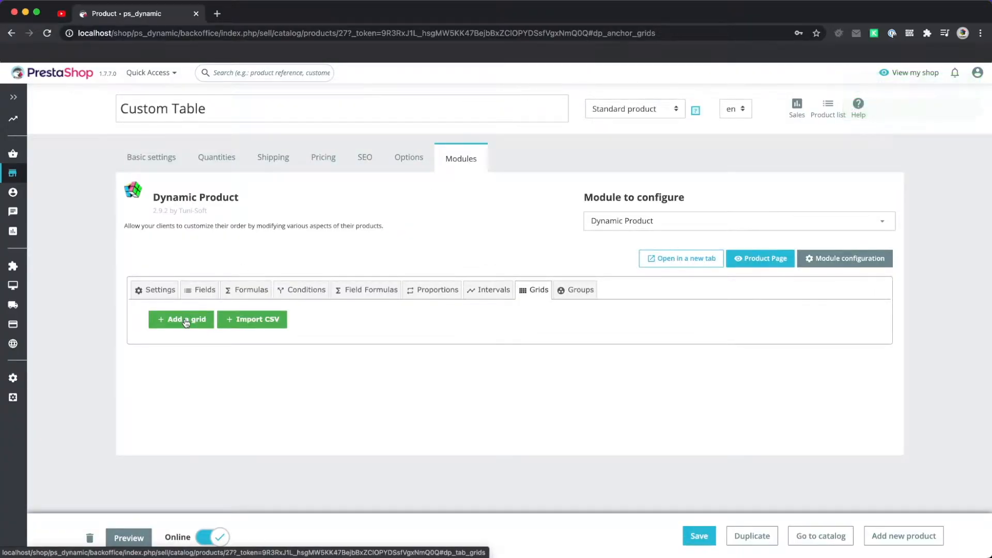
{"action": "left_click", "coordinate": [489, 291]}
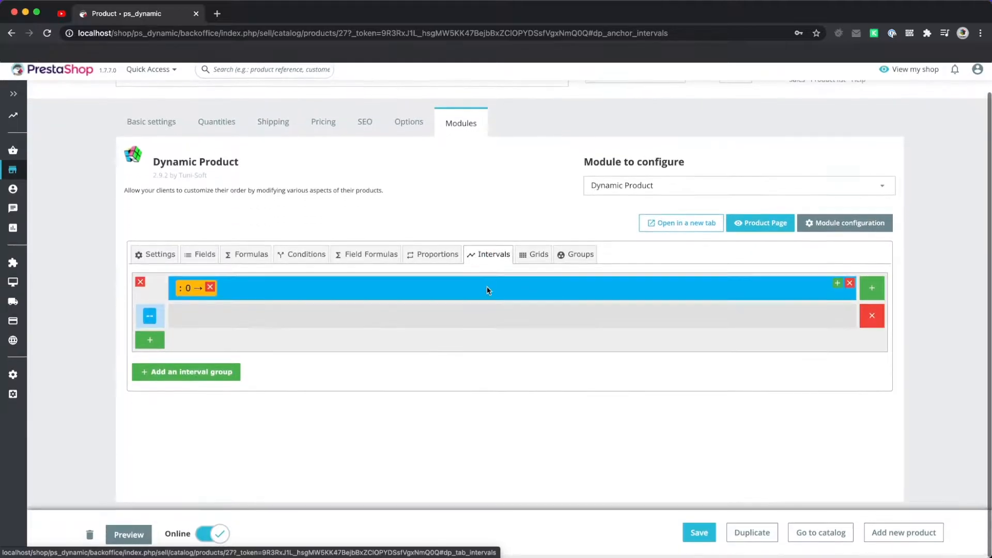
{"action": "left_click", "coordinate": [150, 319]}
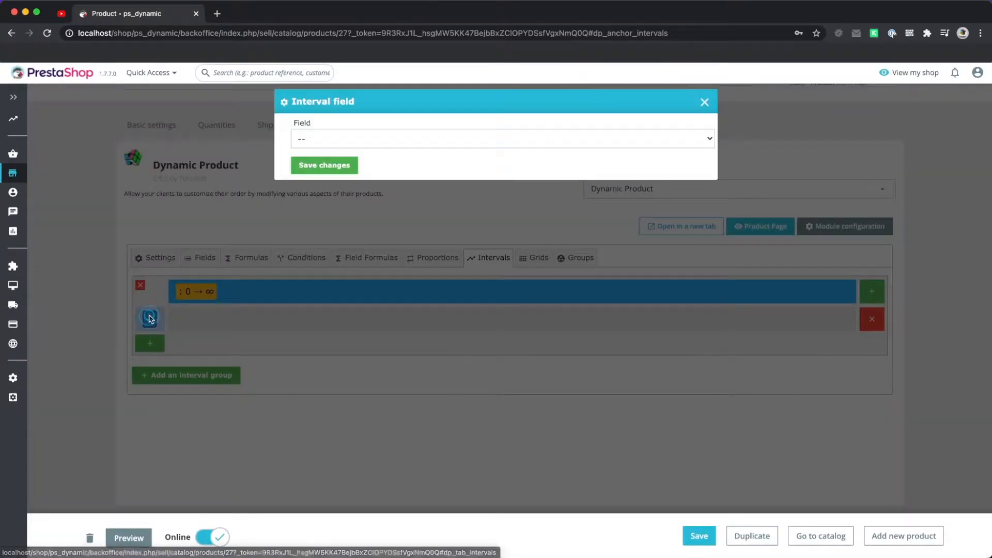
{"action": "left_click", "coordinate": [368, 137]}
{"action": "left_click", "coordinate": [337, 249]}
{"action": "left_click", "coordinate": [325, 167]}
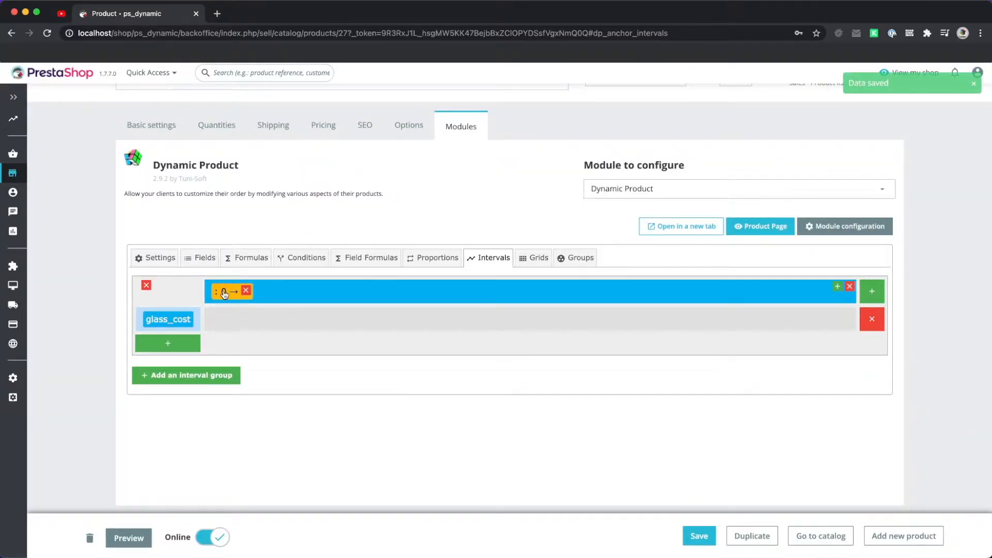
Set the first interval's condition to the area field with a range from 0 to 1
{"action": "left_click", "coordinate": [224, 293]}
{"action": "left_click", "coordinate": [337, 138]}
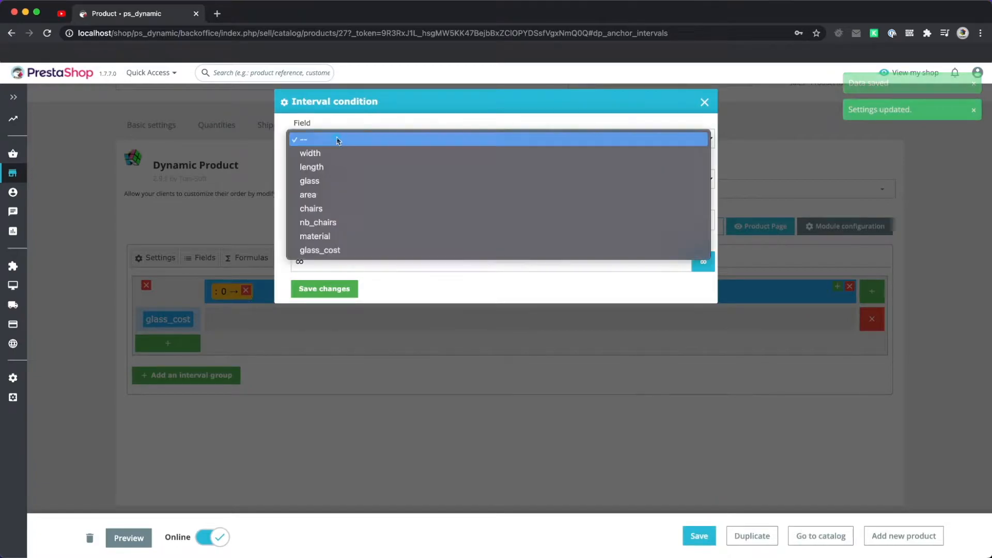
{"action": "left_click", "coordinate": [335, 196]}
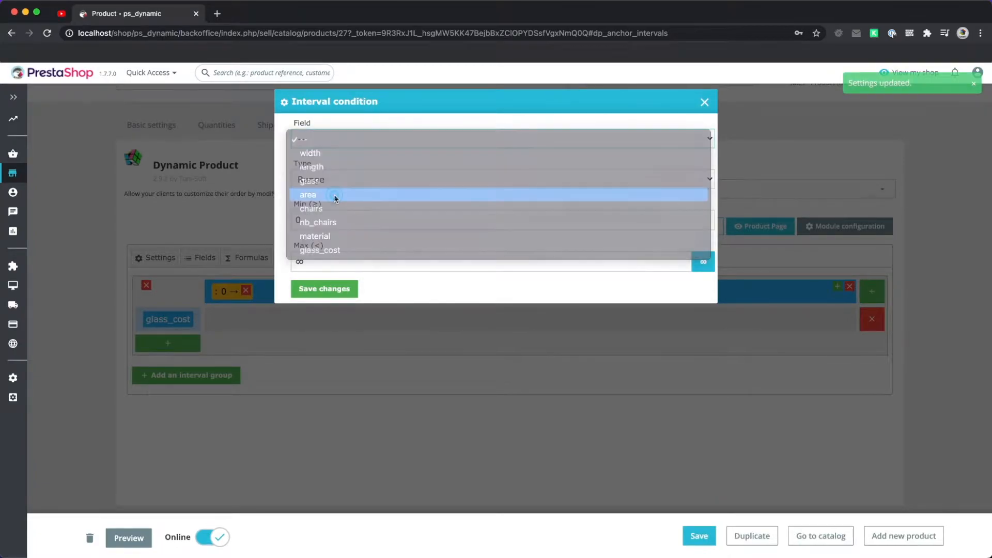
{"action": "left_click", "coordinate": [308, 262]}
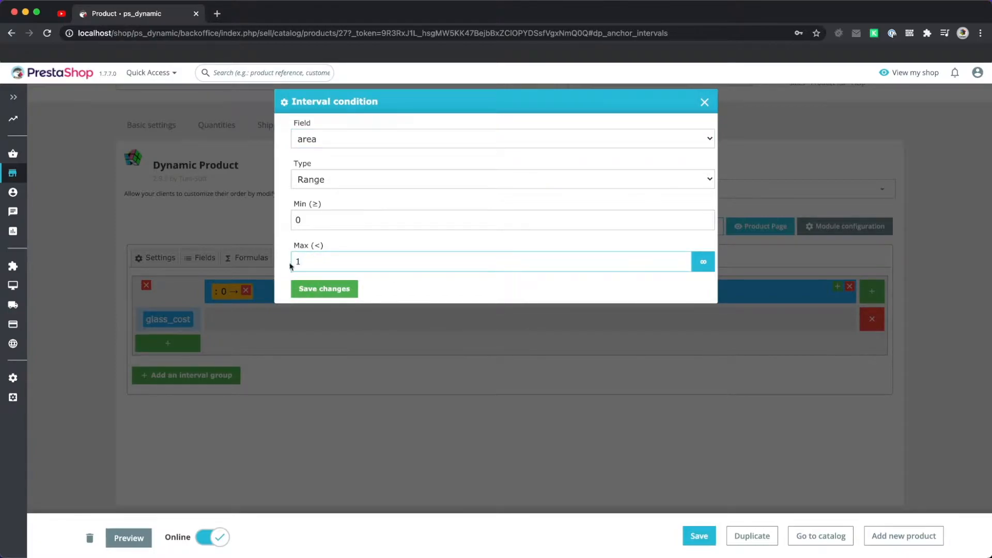
{"action": "left_click", "coordinate": [326, 289]}
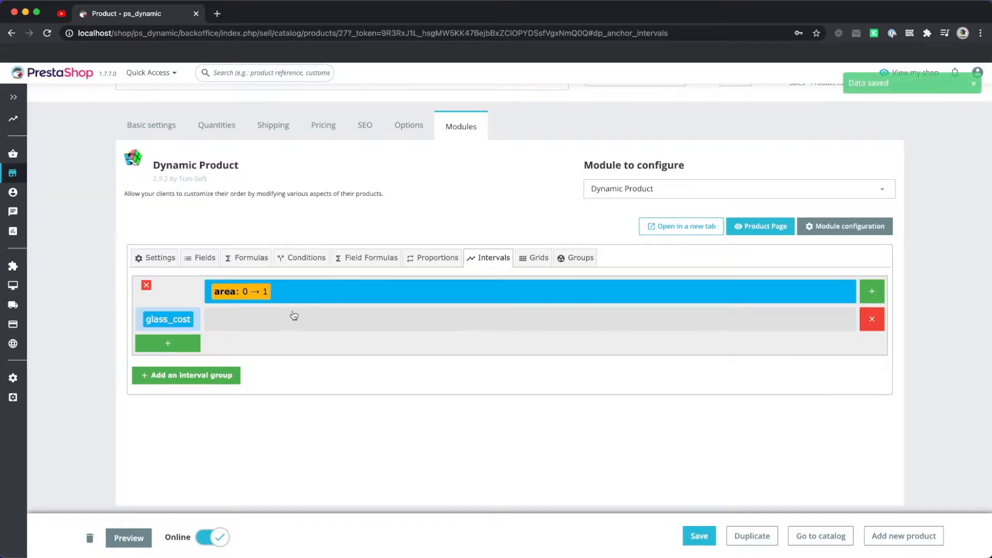
Set the glass_cost formula to 20 for the area 0 to 1 interval
{"action": "left_click", "coordinate": [254, 322]}
{"action": "left_click", "coordinate": [325, 188]}
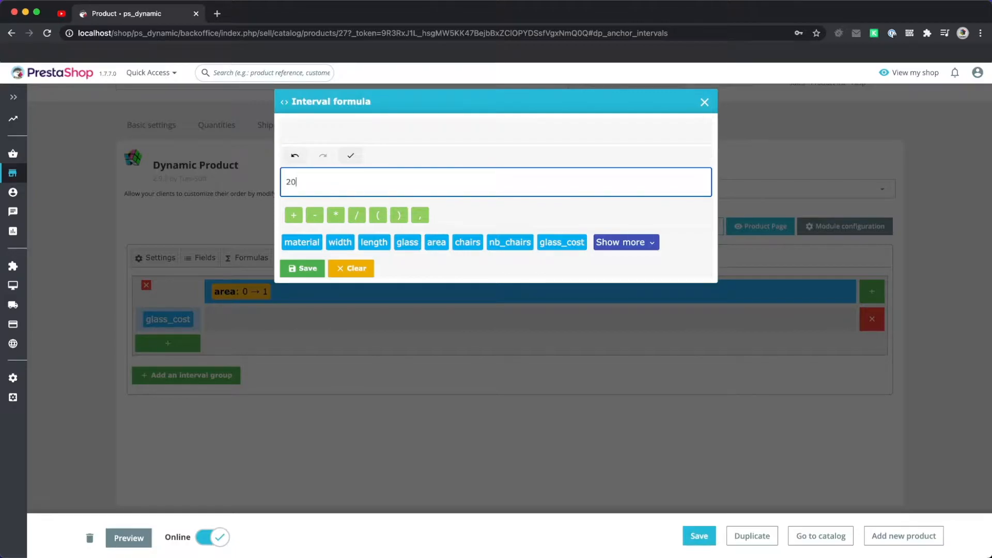
{"action": "type", "text": "20"}
{"action": "left_click", "coordinate": [303, 269]}
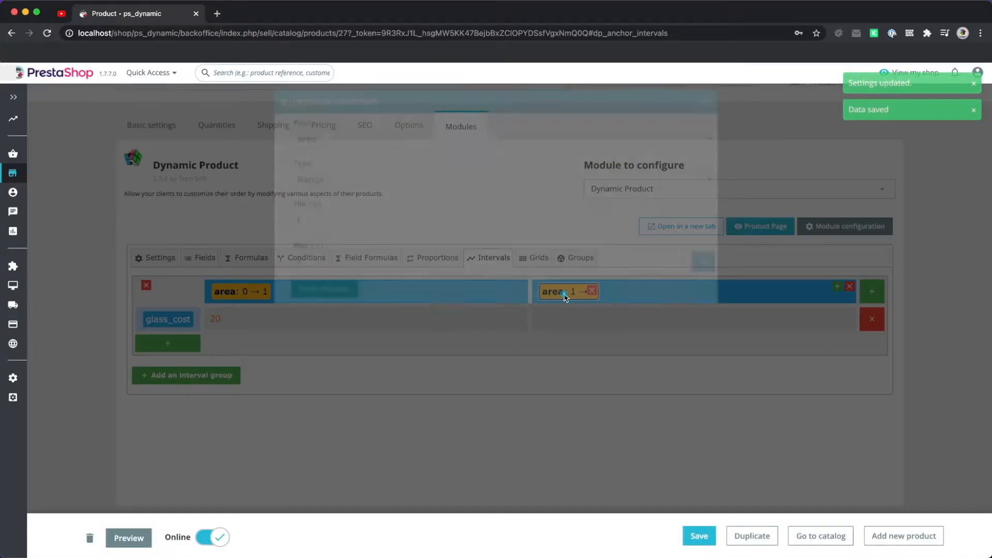
Add a second interval with an area range from 1 to 2 and save its condition
{"action": "left_click", "coordinate": [564, 291]}
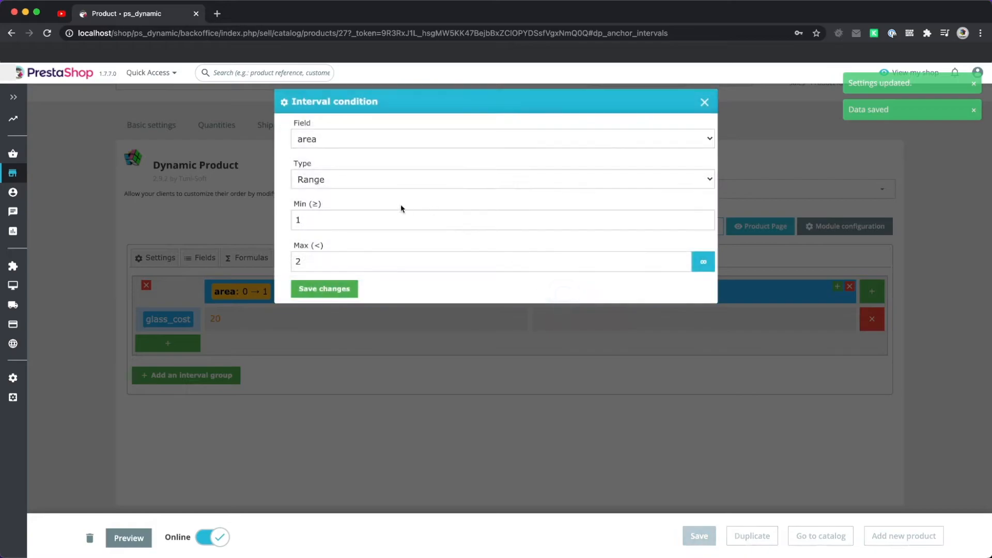
{"action": "double_click", "coordinate": [309, 222]}
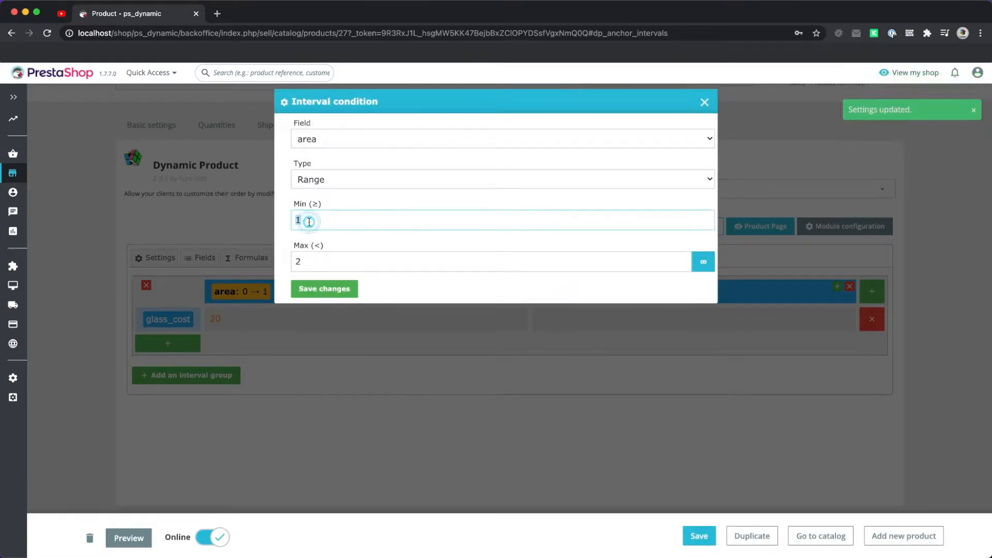
{"action": "type", "text": "2"}
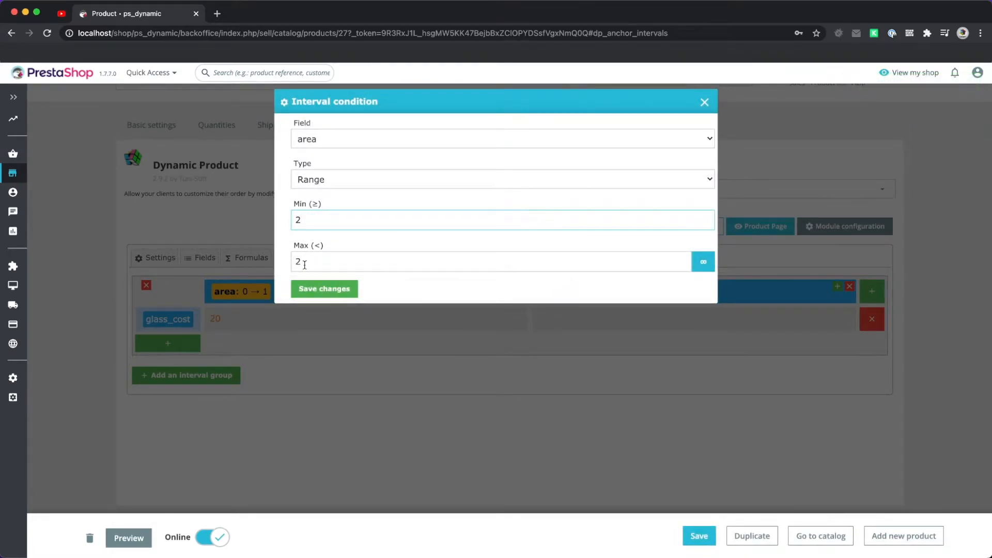
{"action": "double_click", "coordinate": [305, 220]}
{"action": "type", "text": "1"}
{"action": "left_click", "coordinate": [311, 288]}
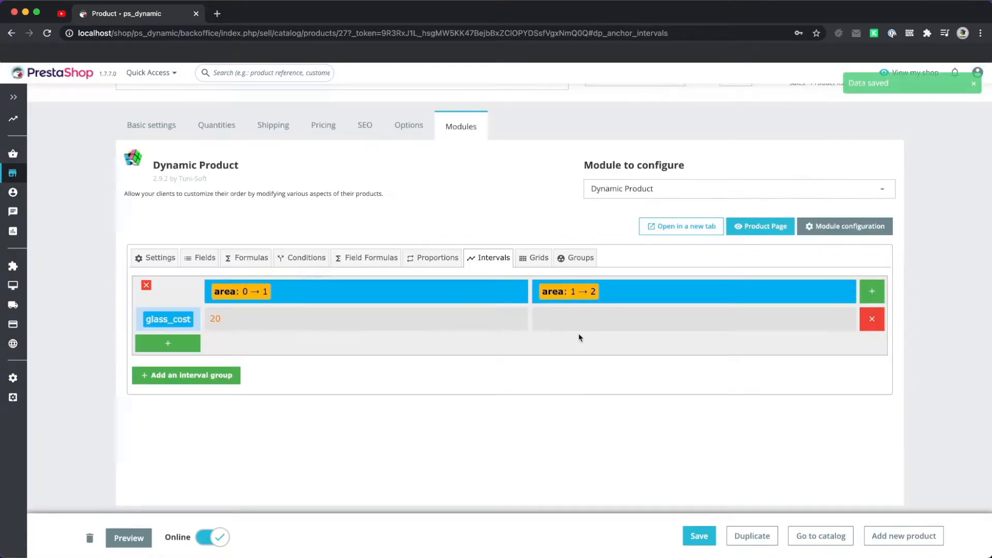
Set the glass_cost formula to 15 for the area 1 to 2 interval
{"action": "left_click", "coordinate": [598, 322]}
{"action": "left_click", "coordinate": [358, 183]}
{"action": "type", "text": "15"}
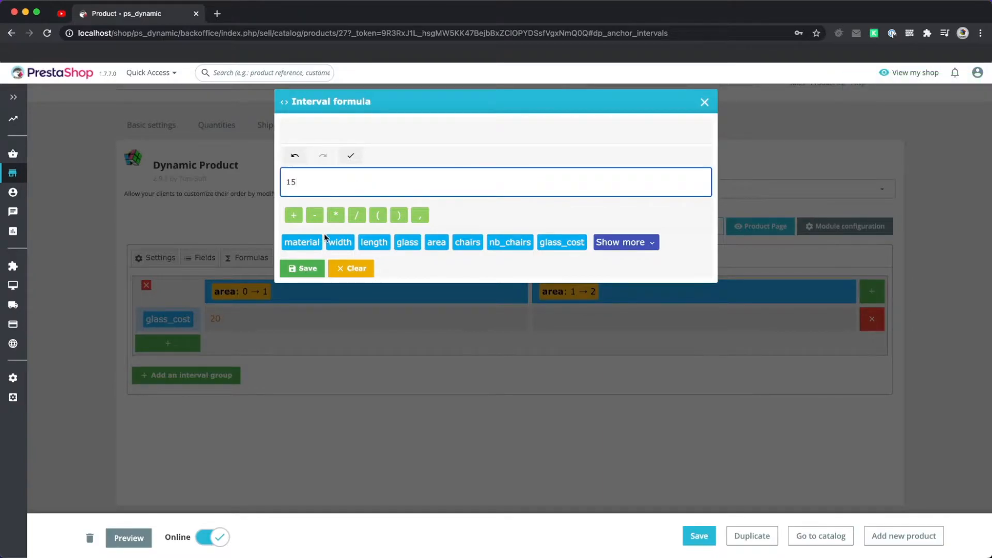
{"action": "left_click", "coordinate": [302, 268]}
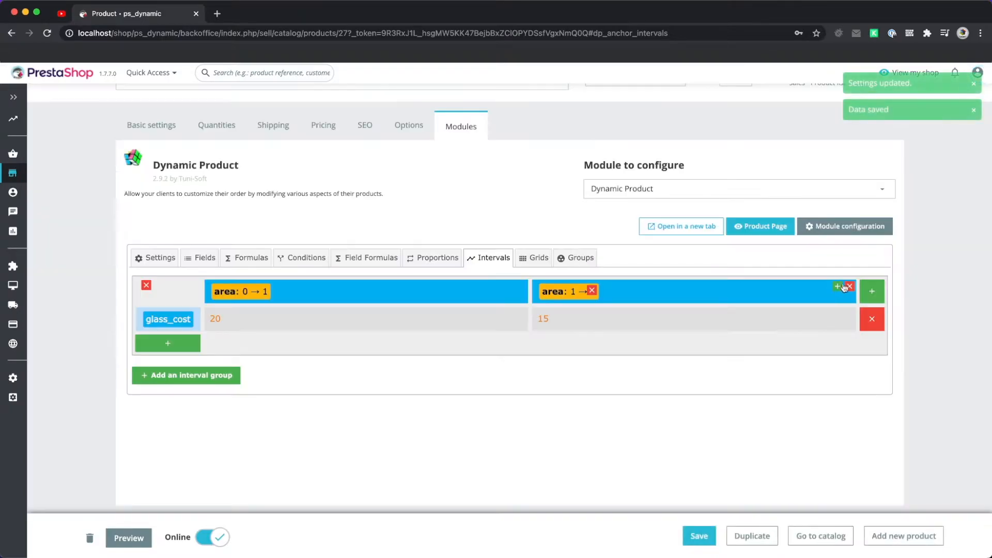
Add a third interval for area 2 to 3 and set its glass_cost formula to 10
{"action": "left_click", "coordinate": [873, 293]}
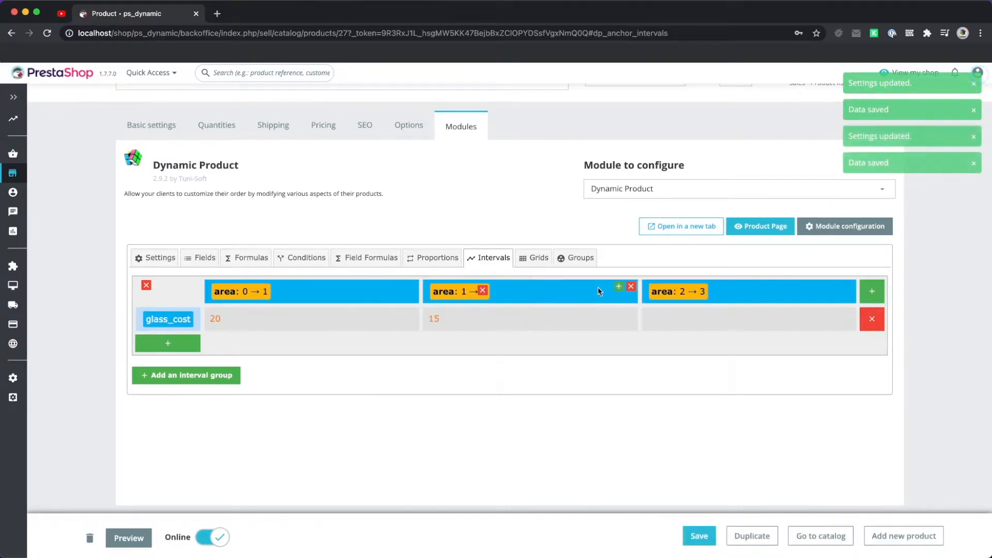
{"action": "left_click", "coordinate": [693, 320]}
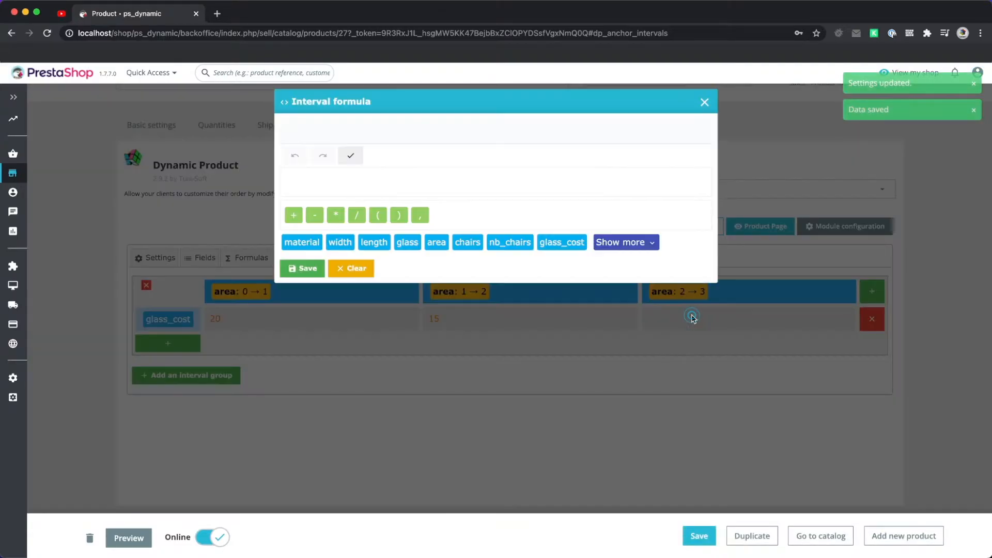
{"action": "left_click", "coordinate": [328, 180]}
{"action": "type", "text": "10"}
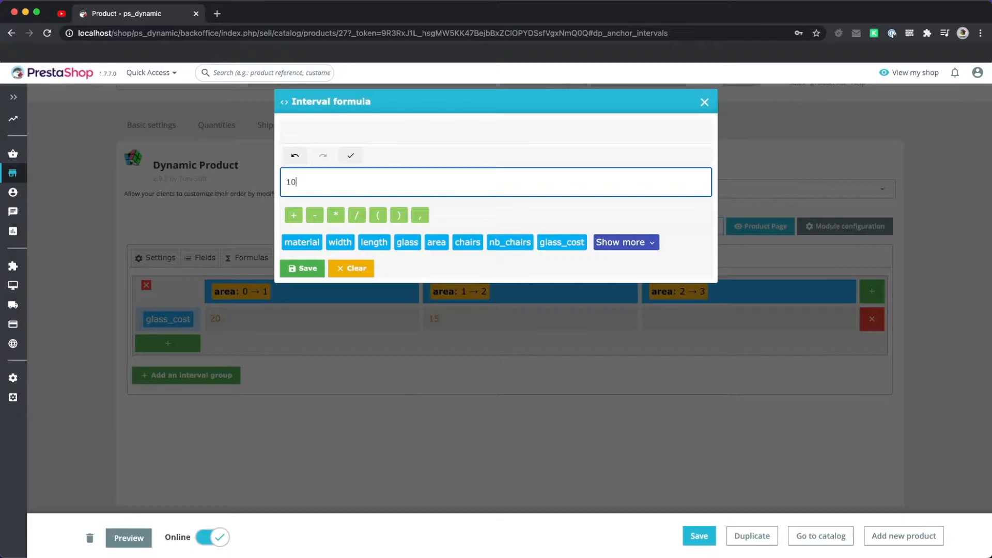
{"action": "left_click", "coordinate": [301, 269]}
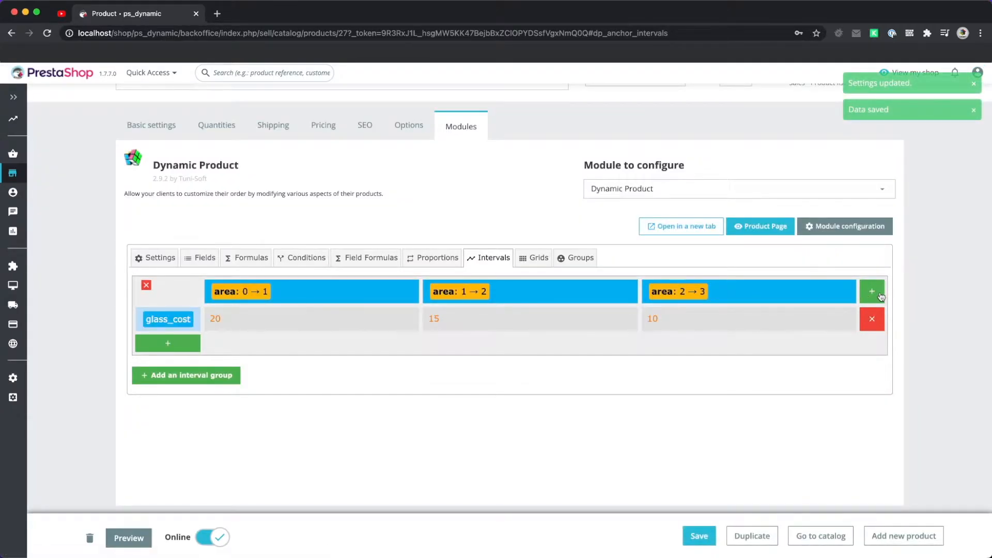
Add a fourth interval for area 3 to 4 and set its glass_cost formula to 5
{"action": "left_click", "coordinate": [882, 294]}
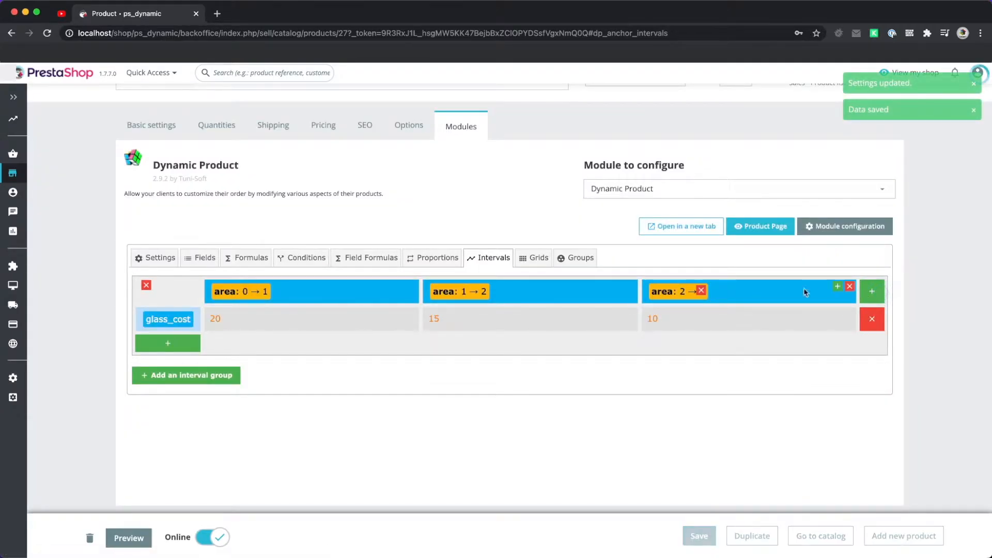
{"action": "left_click", "coordinate": [732, 320]}
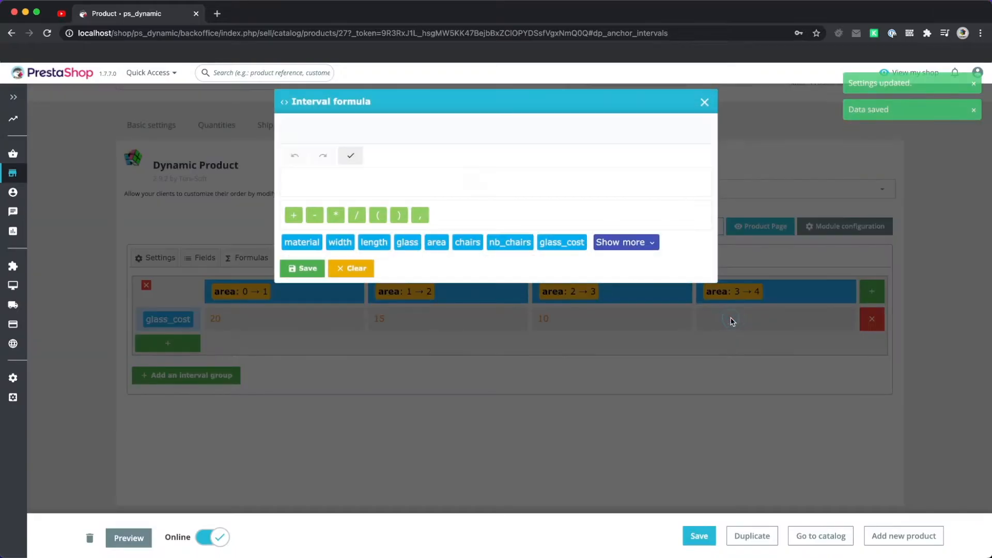
{"action": "left_click", "coordinate": [321, 188]}
{"action": "type", "text": "5"}
{"action": "left_click", "coordinate": [302, 267]}
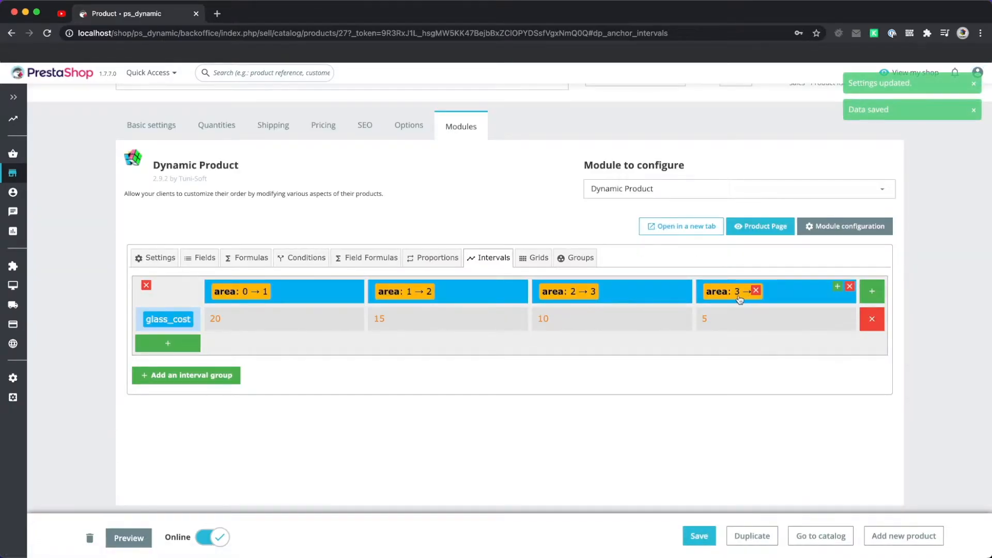
Change the area 3 to 4 interval's maximum to infinity and save the condition
{"action": "left_click", "coordinate": [740, 295]}
{"action": "double_click", "coordinate": [338, 265]}
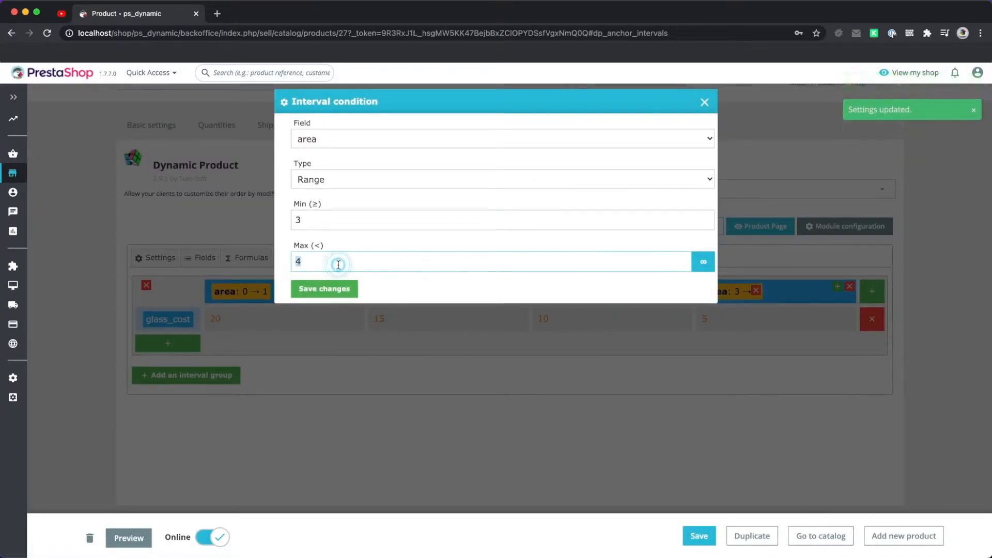
{"action": "left_click", "coordinate": [709, 265]}
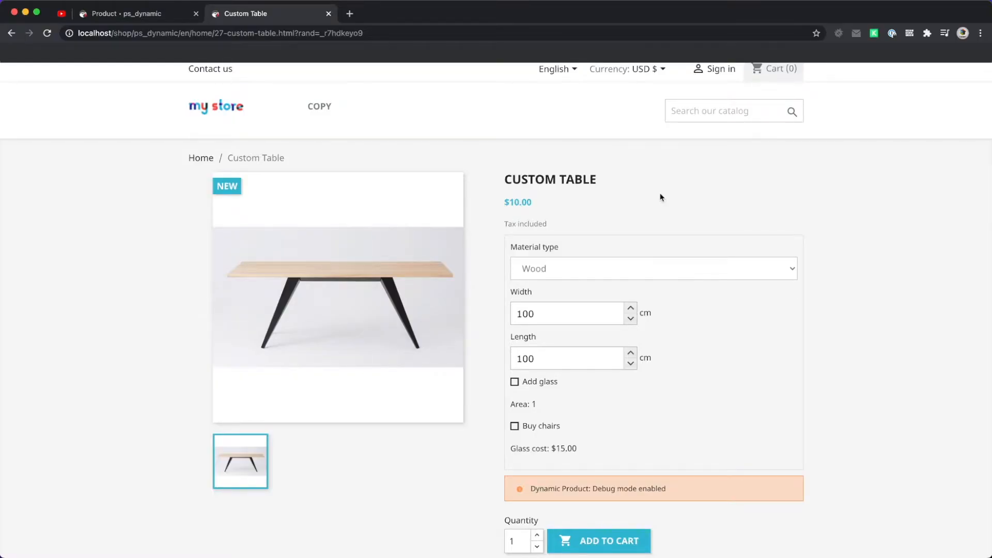
Open the browser's developer console on the Custom Table product page and clear its log
{"action": "right_click", "coordinate": [661, 197]}
{"action": "left_click", "coordinate": [686, 401]}
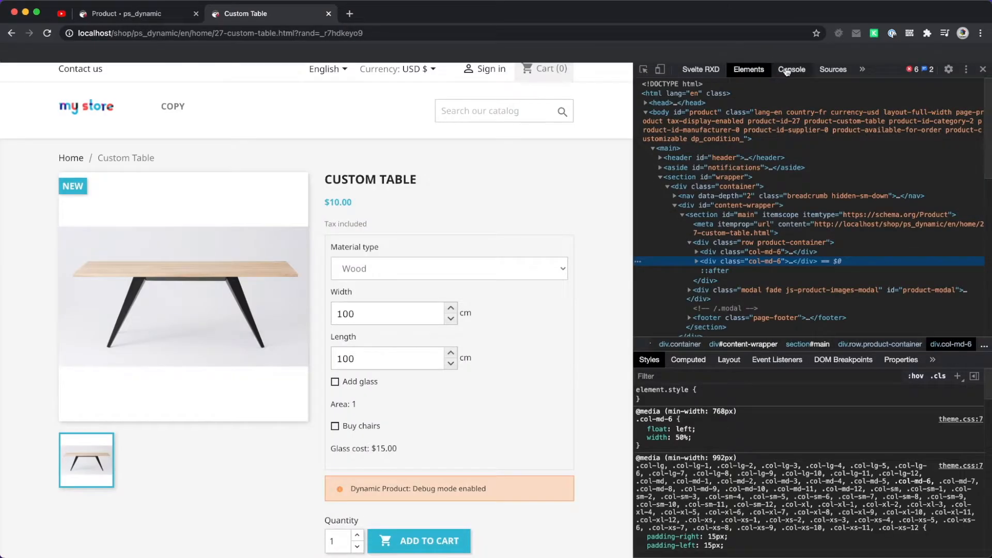
{"action": "left_click", "coordinate": [786, 70]}
{"action": "left_click", "coordinate": [661, 86]}
{"action": "scroll", "coordinate": [527, 313], "scroll_direction": "down", "scroll_amount": 3}
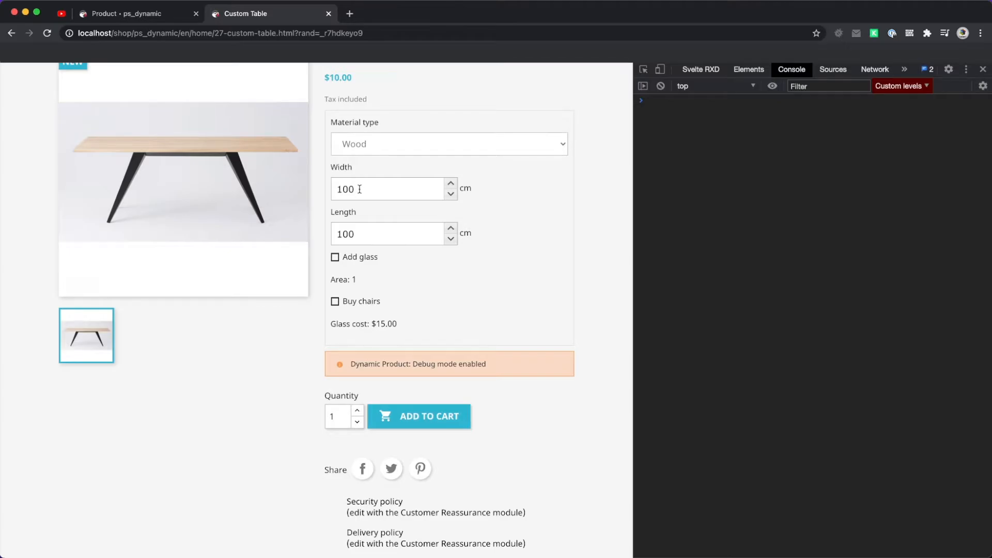
Switch back to the product's back office and review the glass_cost values of the area intervals
{"action": "left_click", "coordinate": [155, 7]}
{"action": "scroll", "coordinate": [410, 210], "scroll_direction": "up", "scroll_amount": 10}
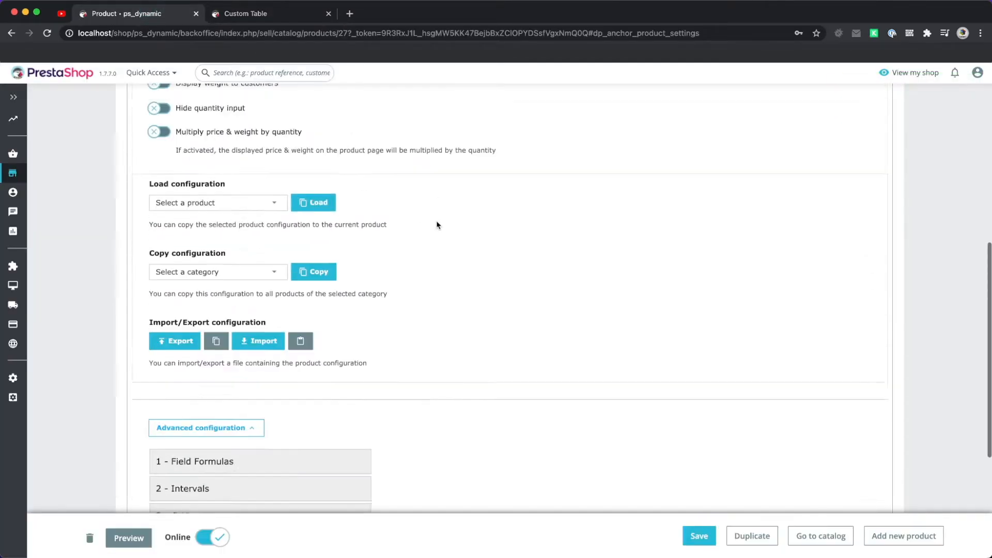
{"action": "left_click", "coordinate": [488, 292]}
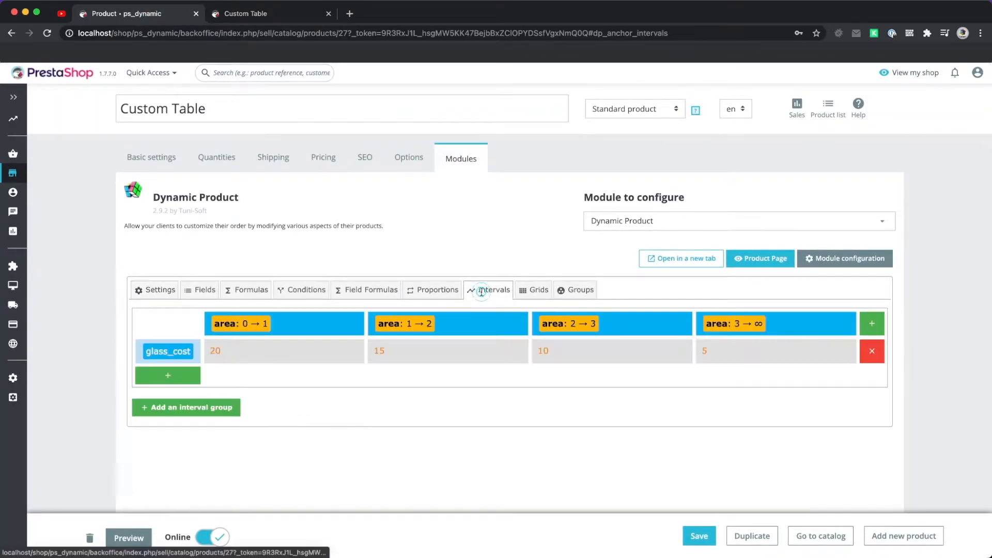
{"action": "mouse_move", "coordinate": [425, 299]}
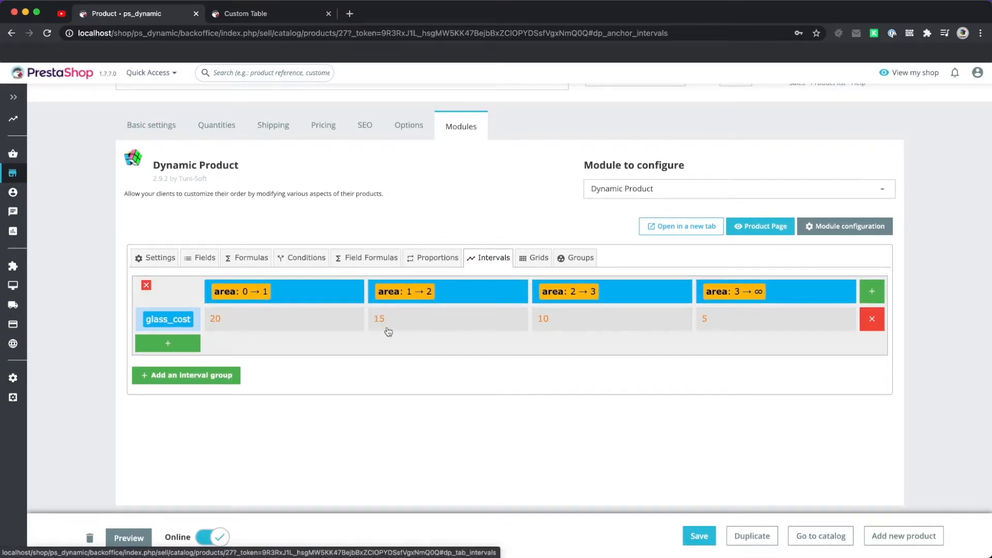
Test the glass cost on the Custom Table product page with widths of 200 and 300 cm
{"action": "left_click", "coordinate": [267, 16]}
{"action": "left_click", "coordinate": [453, 317]}
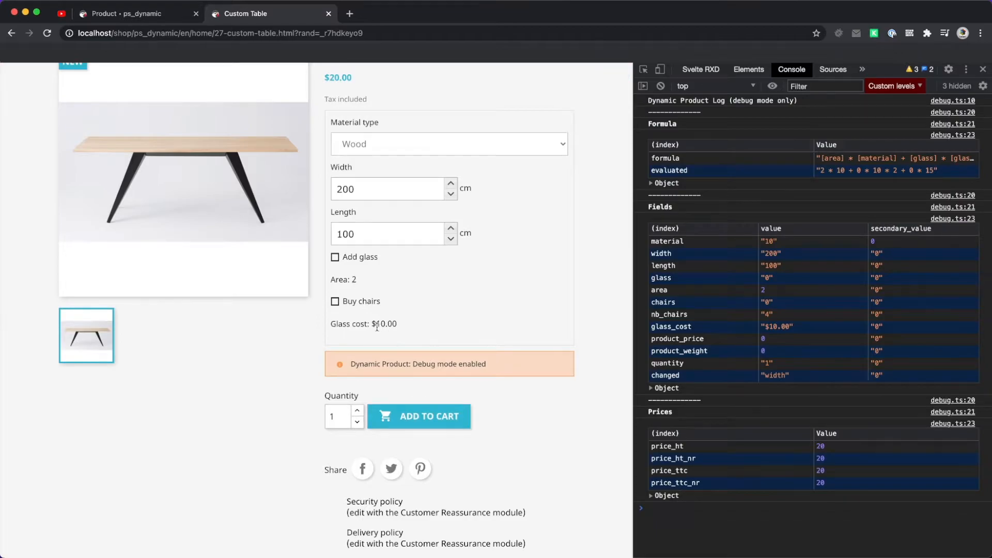
{"action": "double_click", "coordinate": [358, 190]}
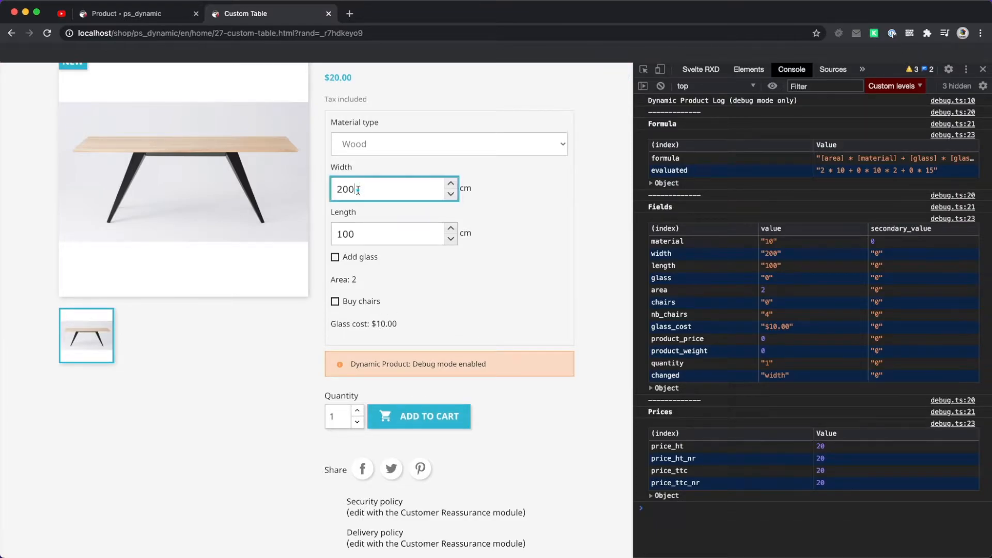
{"action": "type", "text": "300"}
{"action": "left_click", "coordinate": [443, 297]}
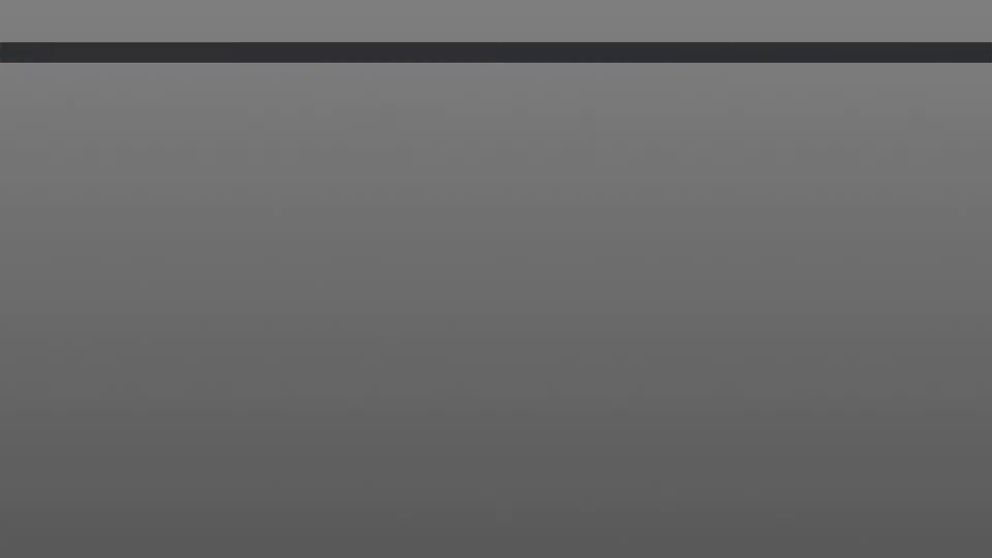
Set the table width to 500 cm and enable the Add glass option
{"action": "double_click", "coordinate": [355, 187]}
{"action": "type", "text": "50"}
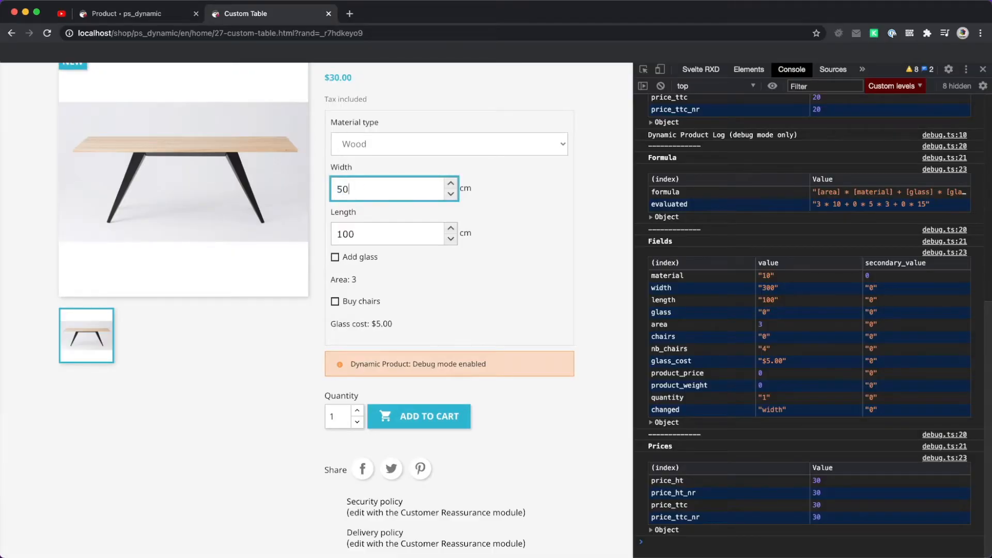
{"action": "type", "text": "0"}
{"action": "left_click", "coordinate": [335, 257]}
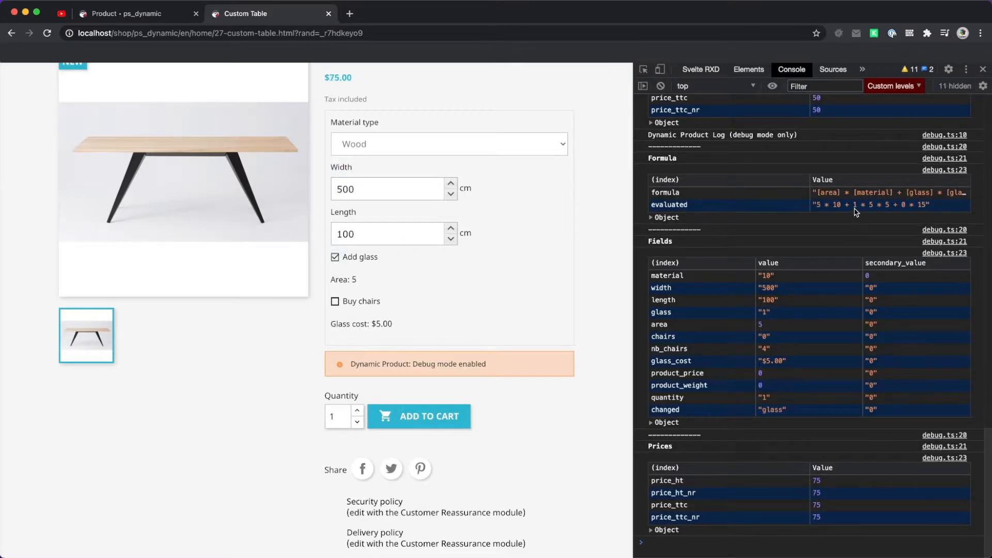
Return to the back office and delete the whole glass_cost interval group, confirming the deletion
{"action": "key", "text": "ctrl+shift+Tab"}
{"action": "left_click", "coordinate": [146, 285]}
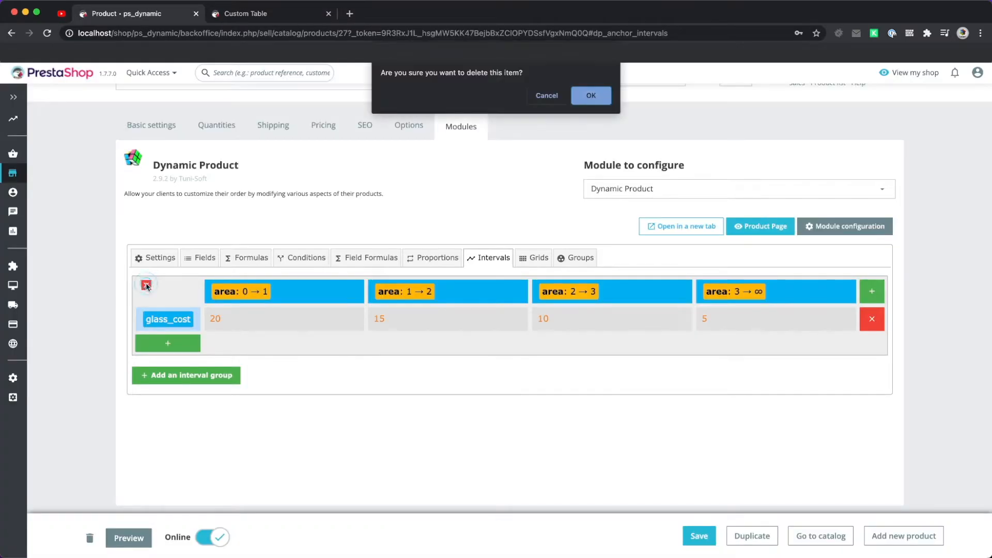
{"action": "left_click", "coordinate": [591, 95]}
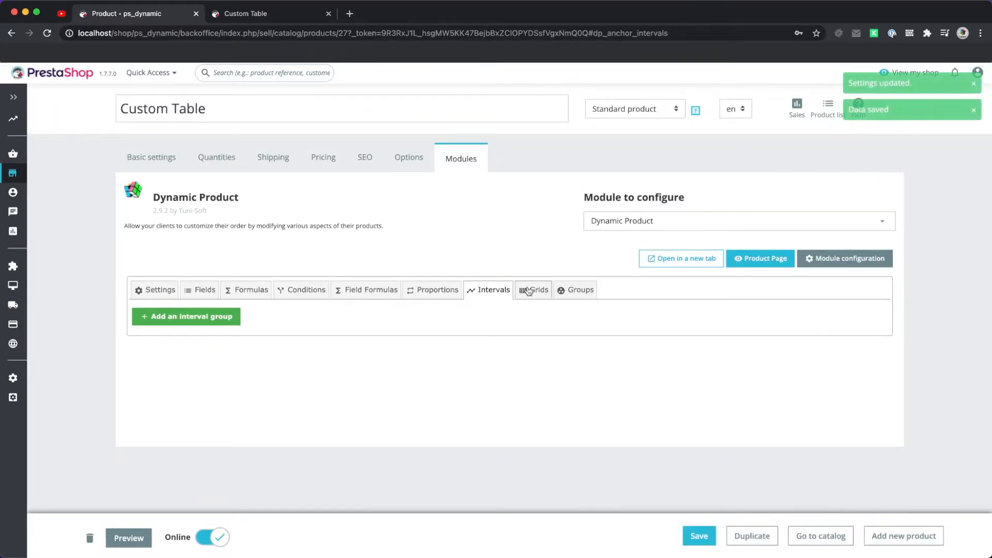
Add a grid with glass_cost as target field, width as column field and length as row field
{"action": "left_click", "coordinate": [528, 290]}
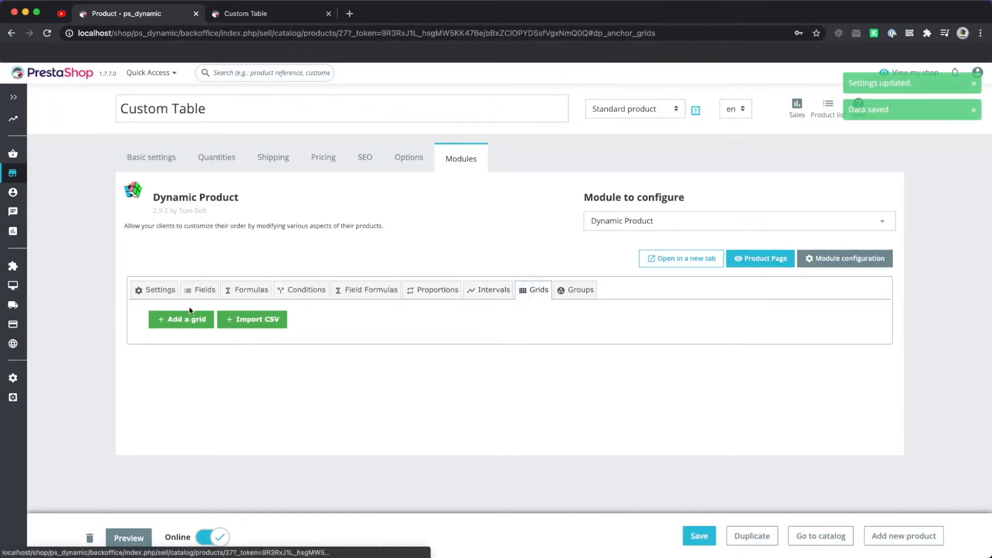
{"action": "left_click", "coordinate": [172, 320]}
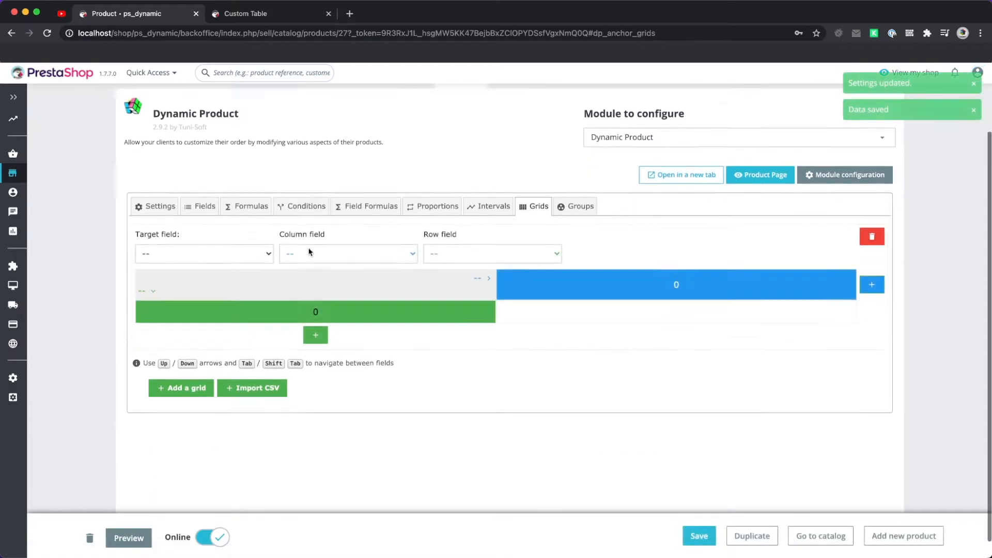
{"action": "left_click", "coordinate": [202, 239]}
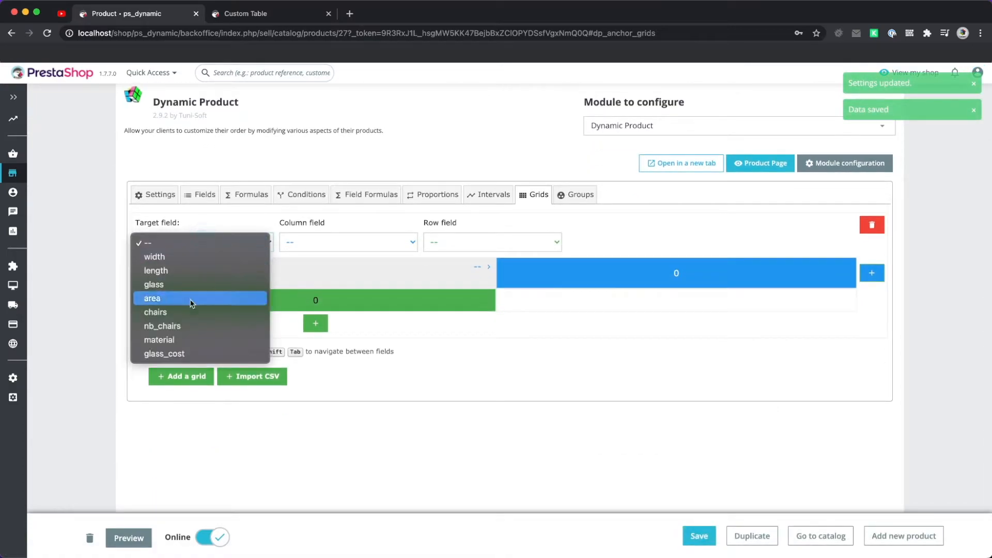
{"action": "left_click", "coordinate": [176, 354]}
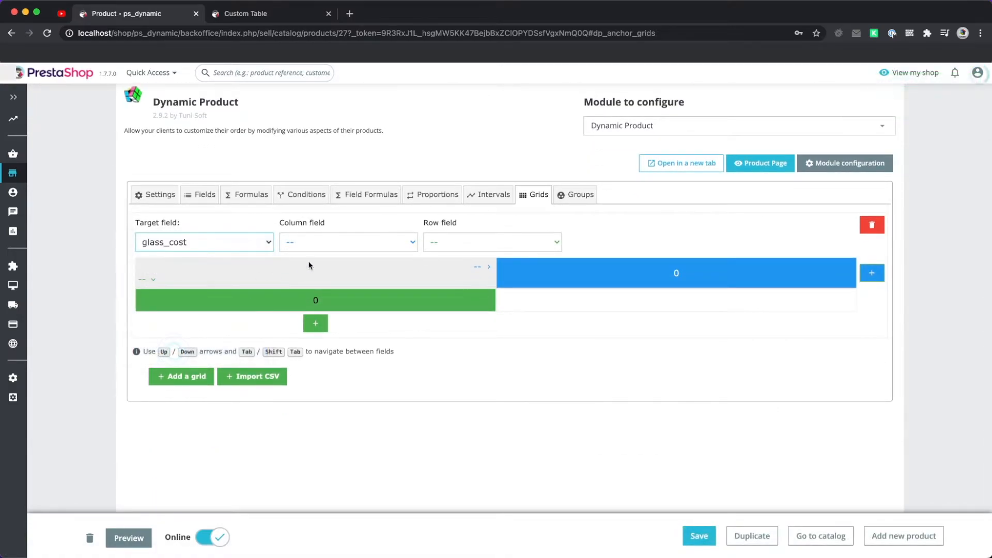
{"action": "left_click", "coordinate": [345, 246]}
{"action": "left_click", "coordinate": [342, 257]}
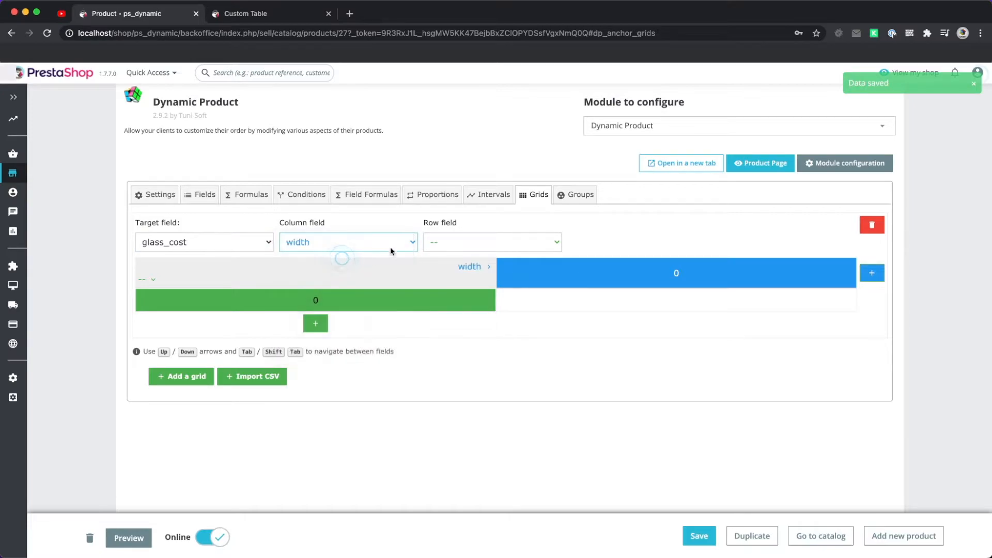
{"action": "left_click", "coordinate": [460, 241]}
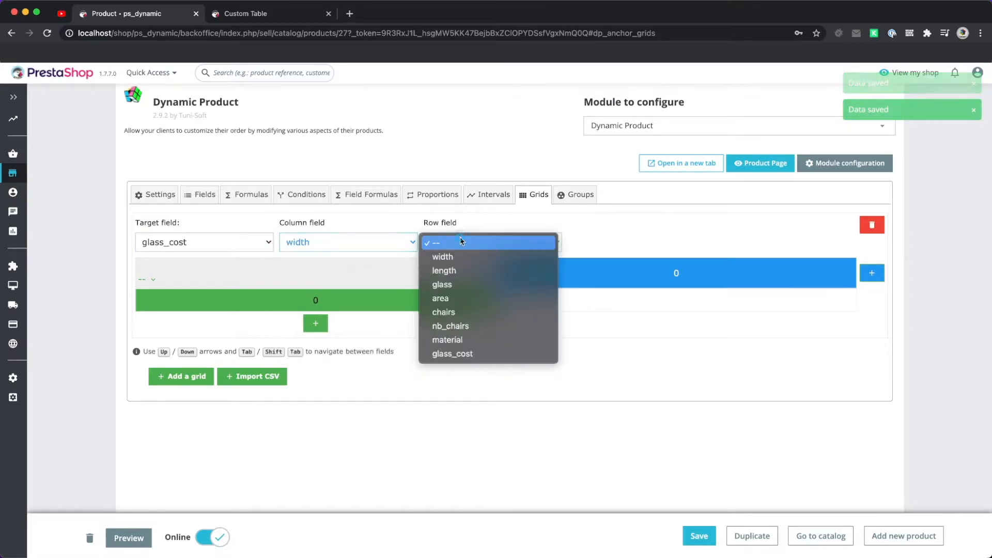
{"action": "left_click", "coordinate": [457, 271]}
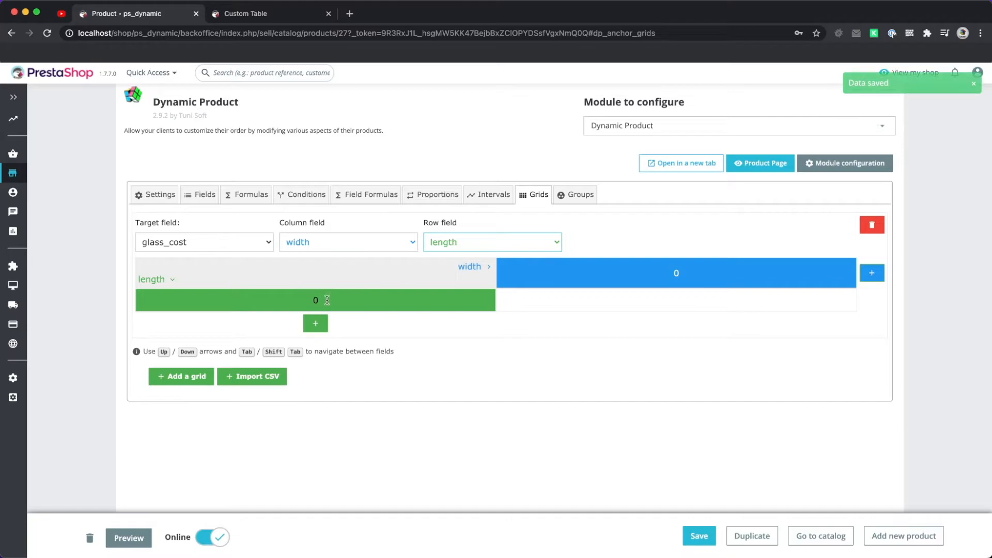
Add two more rows and two more columns to the glass_cost grid
{"action": "left_click", "coordinate": [316, 326]}
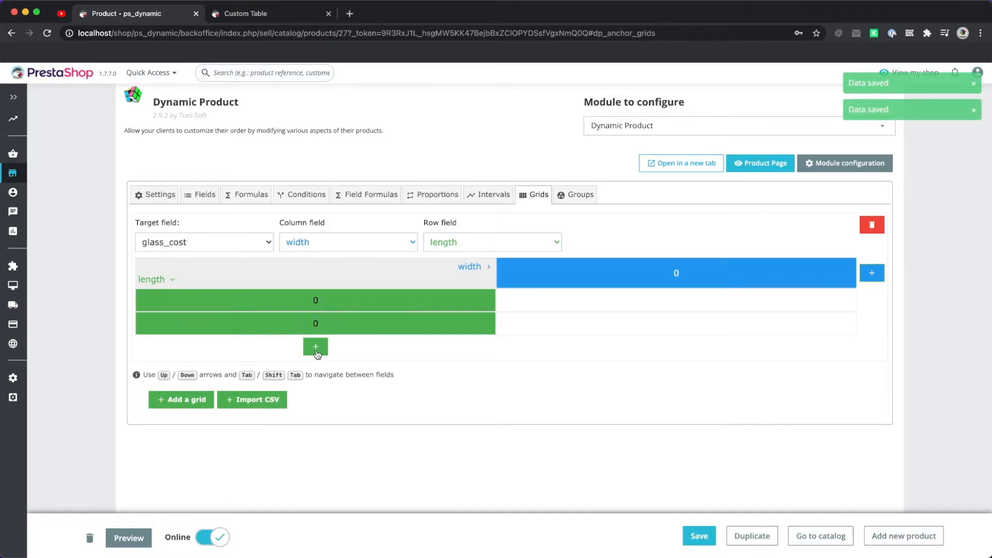
{"action": "left_click", "coordinate": [316, 347]}
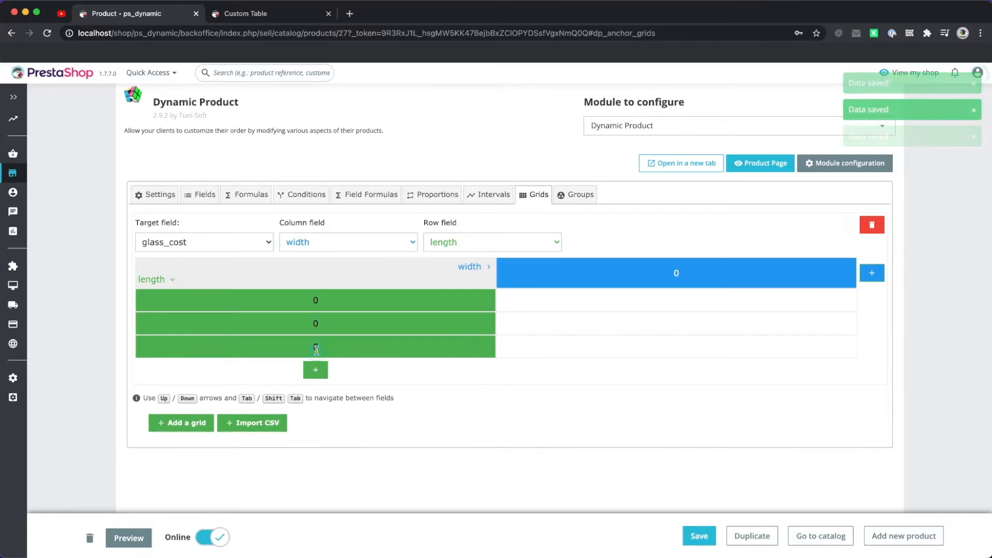
{"action": "left_click", "coordinate": [874, 277]}
{"action": "left_click", "coordinate": [873, 276]}
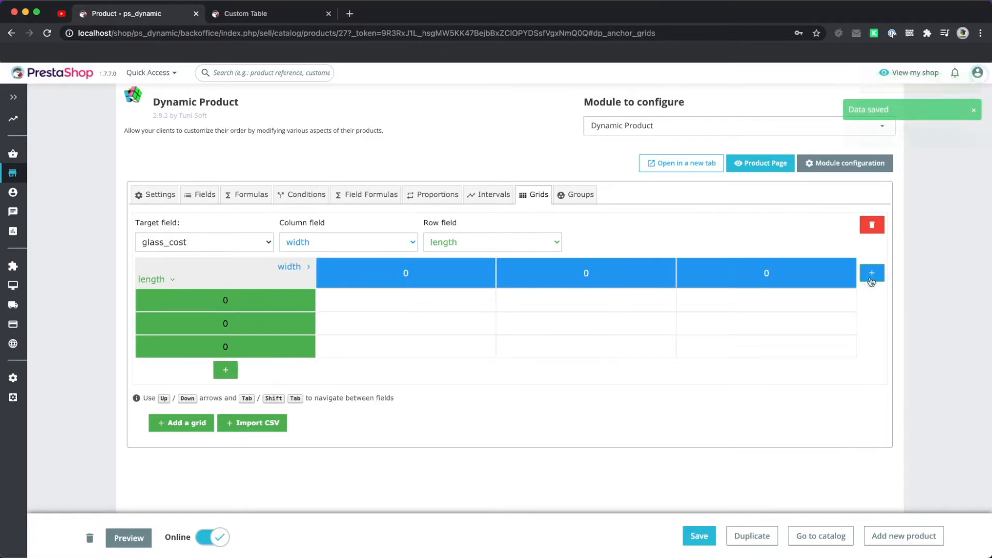
Set the second and third length row headers and width column headers to 100 and 200
{"action": "left_click", "coordinate": [234, 331]}
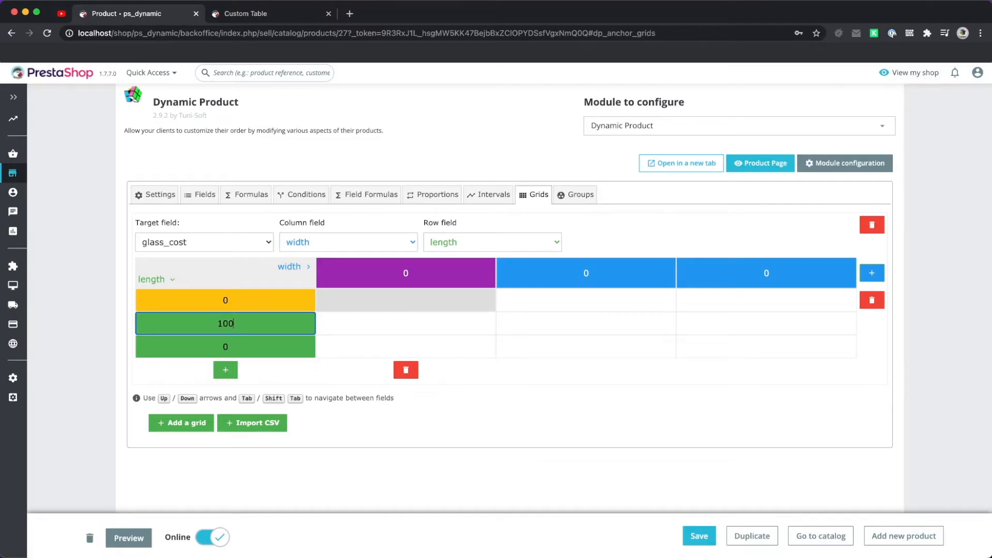
{"action": "key", "text": "Down"}
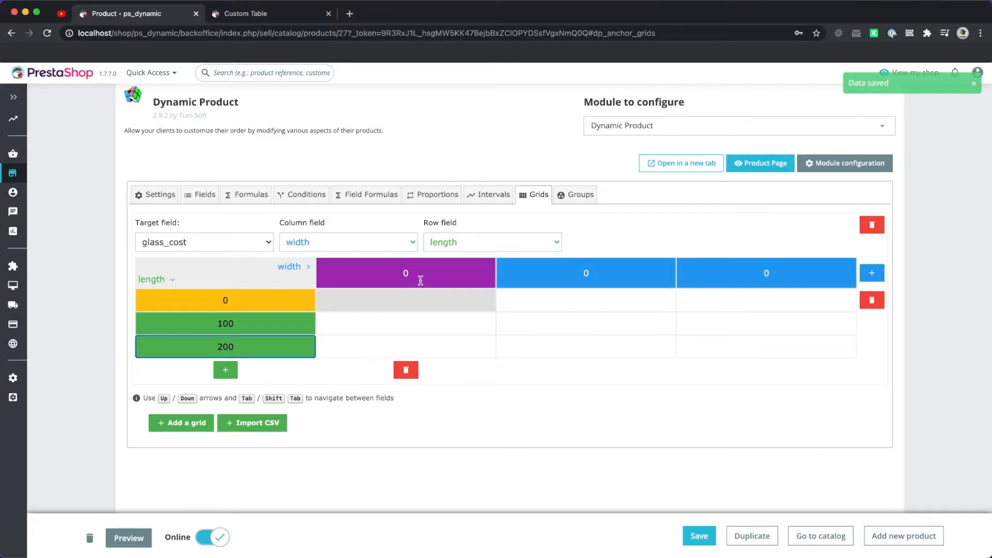
{"action": "left_click", "coordinate": [418, 278]}
{"action": "left_click", "coordinate": [580, 275]}
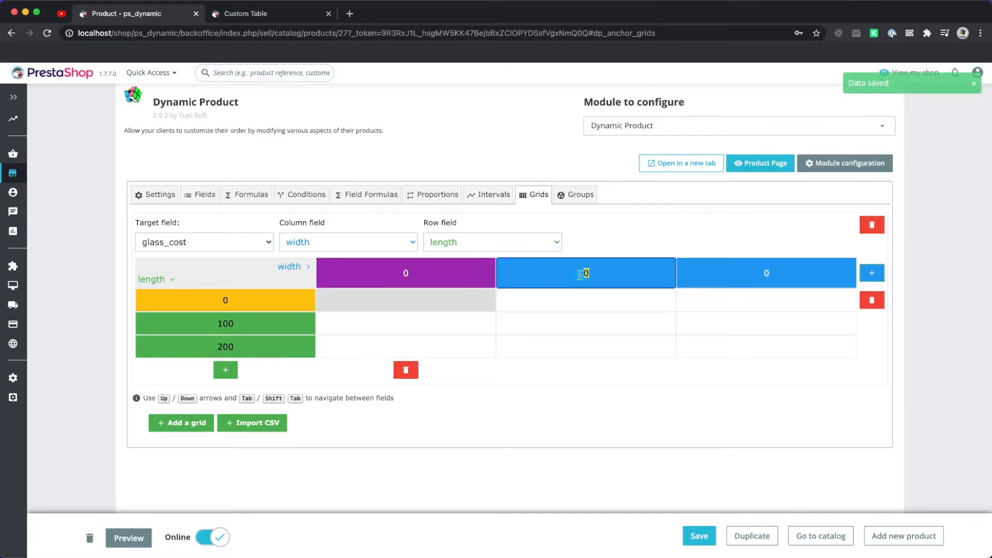
{"action": "key", "text": "Tab"}
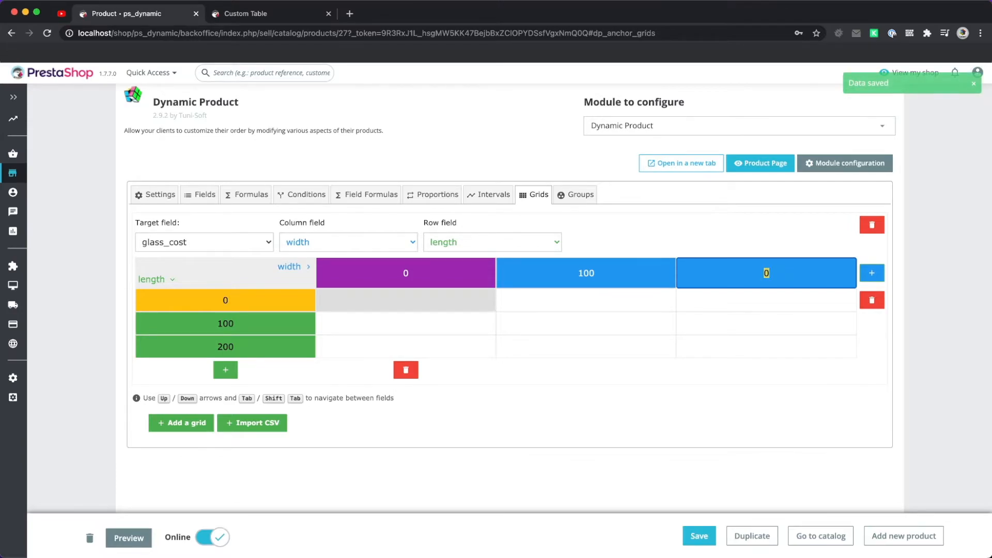
{"action": "key", "text": "BackSpace"}
{"action": "key", "text": "BackSpace"}
{"action": "key", "text": "BackSpace"}
{"action": "type", "text": "200"}
{"action": "key", "text": "Tab"}
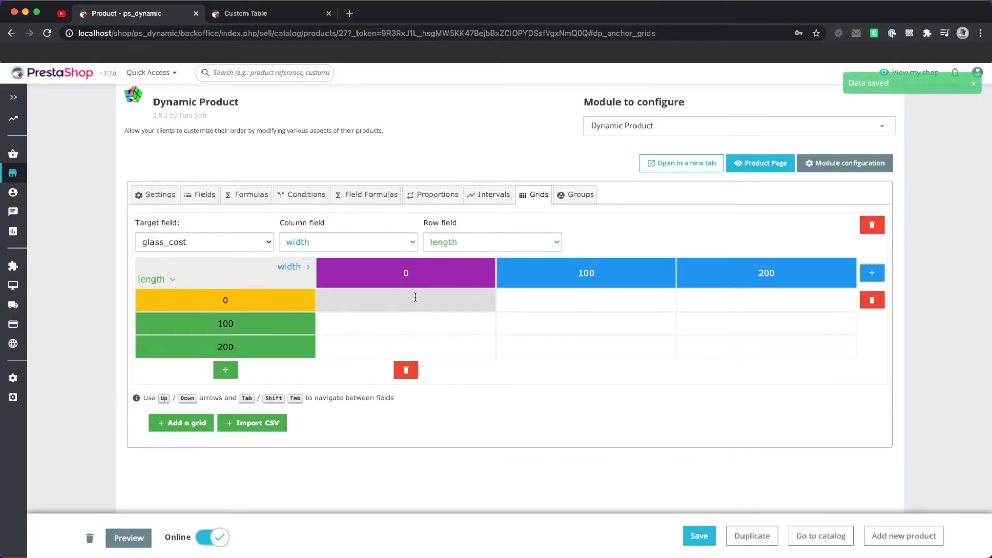
Fill the length 0 row of the grid with glass costs 20, 19 and 18
{"action": "left_click", "coordinate": [411, 299]}
{"action": "type", "text": "20"}
{"action": "key", "text": "Tab"}
{"action": "type", "text": "19"}
{"action": "key", "text": "Tab"}
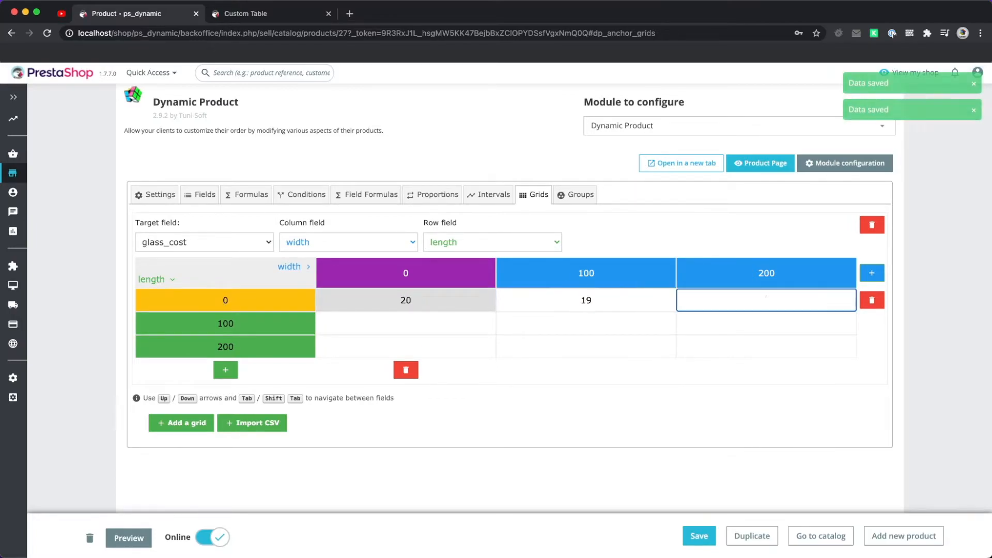
{"action": "type", "text": "18"}
{"action": "key", "text": "Tab"}
Fill the length 100 row of the grid with glass costs 17, 16 and 15
{"action": "type", "text": "17"}
{"action": "key", "text": "Tab"}
{"action": "type", "text": "16"}
{"action": "key", "text": "Tab"}
{"action": "type", "text": "15"}
{"action": "key", "text": "Tab"}
Fill the length 200 row of the grid with glass costs 14, 13 and 12
{"action": "type", "text": "14"}
{"action": "key", "text": "Tab"}
{"action": "type", "text": "13"}
{"action": "key", "text": "Tab"}
{"action": "type", "text": "12"}
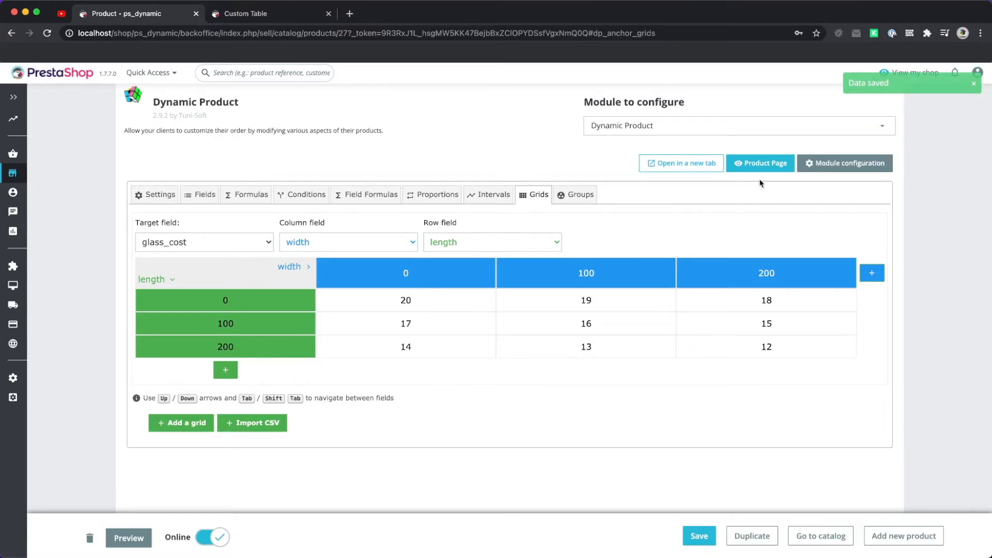
Open the Custom Table product page and compare its glass cost with the matching width and length cell in the grid
{"action": "left_click", "coordinate": [766, 163]}
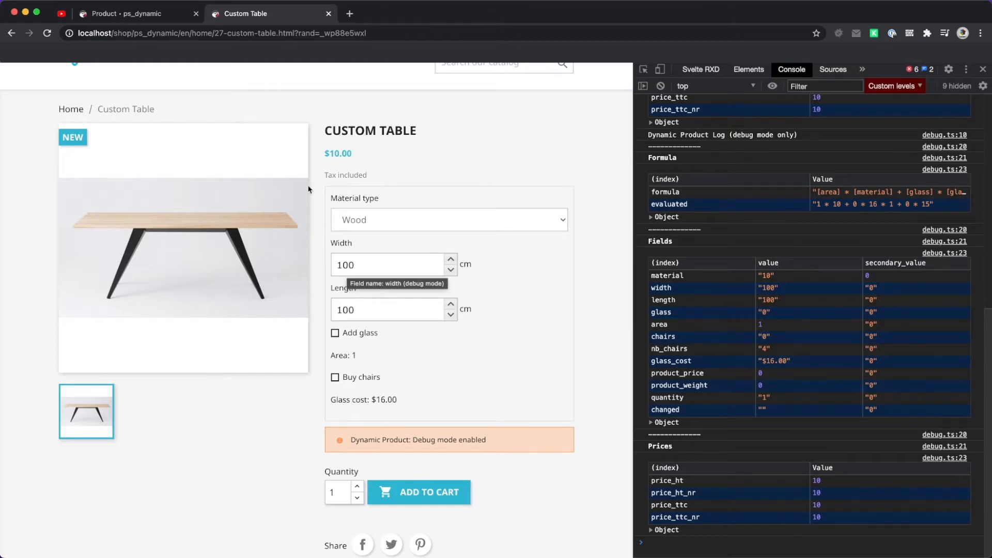
{"action": "left_click", "coordinate": [150, 19]}
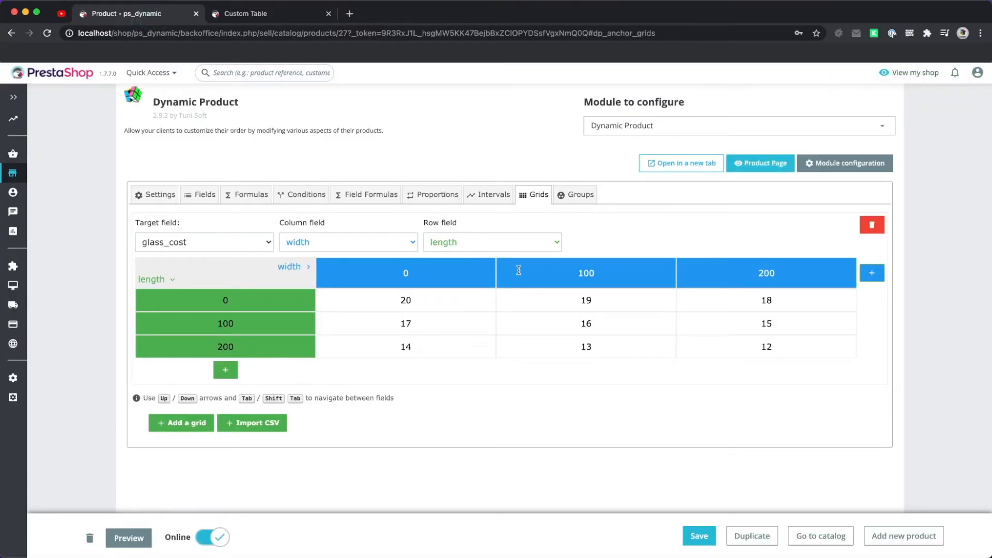
{"action": "mouse_move", "coordinate": [589, 322]}
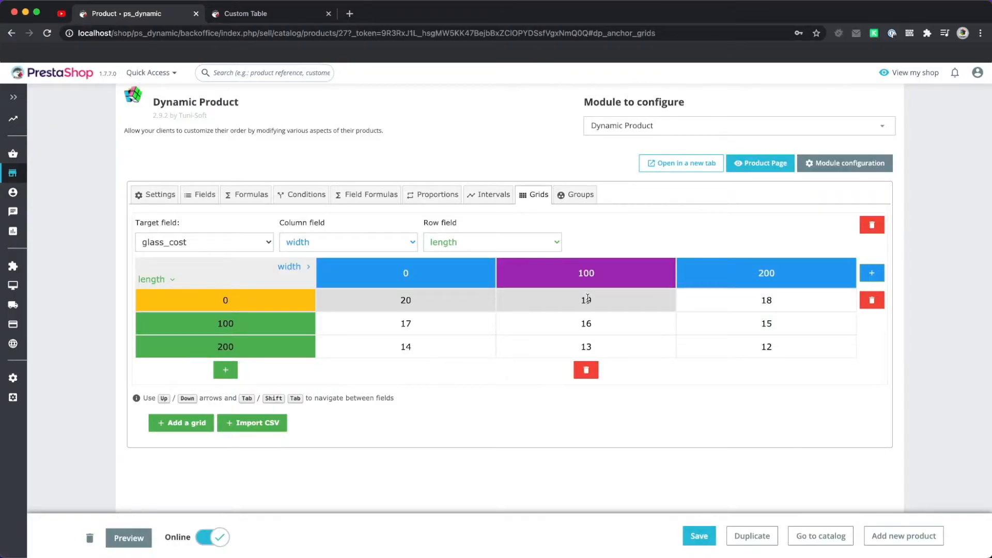
Set the table length to 50 cm on the product page to test the grid's glass cost
{"action": "left_click", "coordinate": [252, 14]}
{"action": "double_click", "coordinate": [359, 312]}
{"action": "type", "text": "5à"}
{"action": "key", "text": "BackSpace"}
{"action": "key", "text": "Tab"}
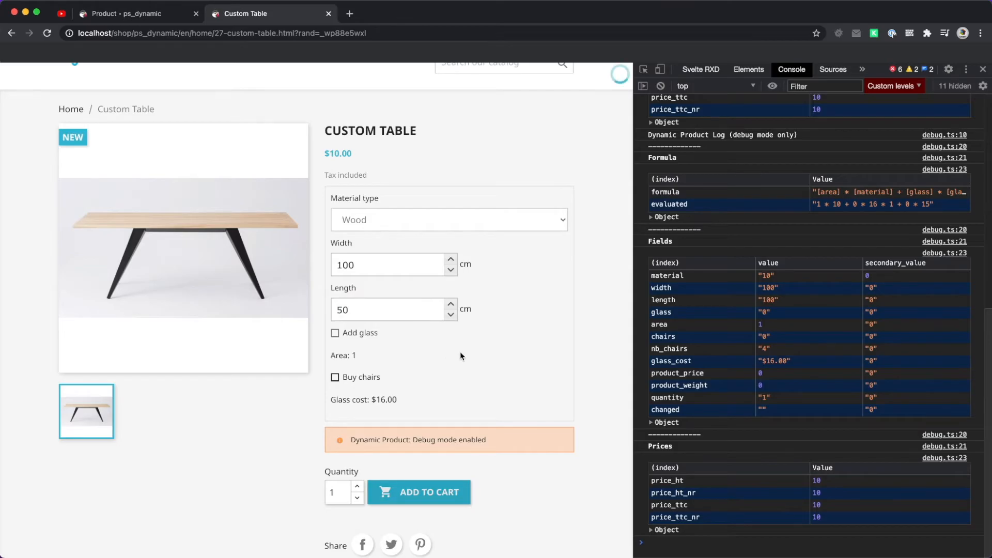
Check the glass cost grid's values, and set the table width to 50 cm on the product page
{"action": "left_click", "coordinate": [156, 18]}
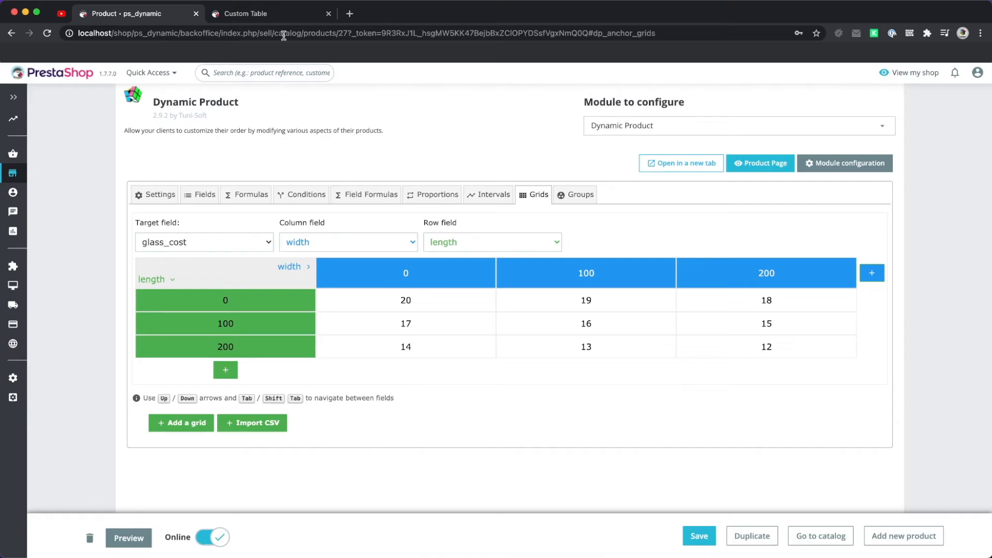
{"action": "left_click", "coordinate": [282, 14]}
{"action": "double_click", "coordinate": [362, 268]}
{"action": "type", "text": "50"}
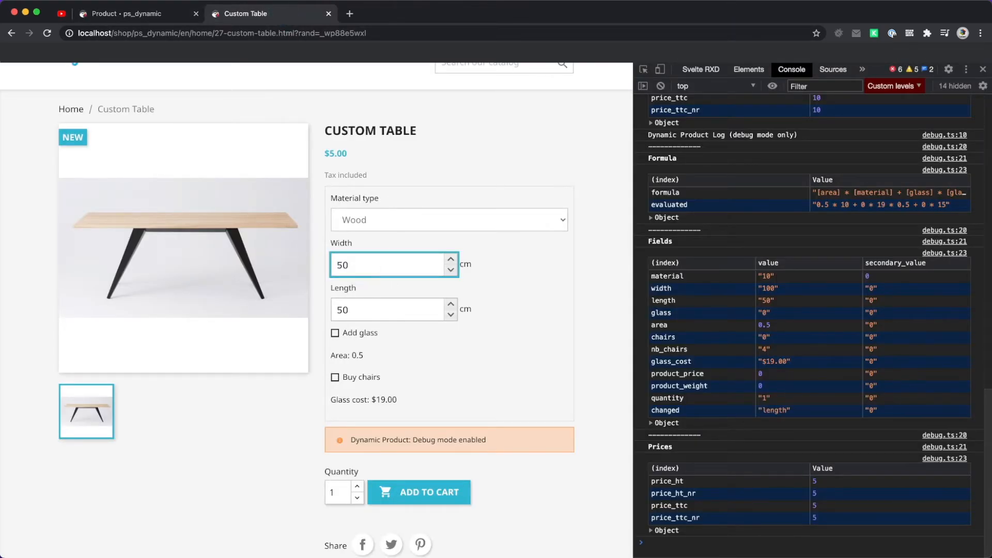
{"action": "key", "text": "Tab"}
Set the table length to 100 cm and compare the resulting glass cost with the matching grid cell
{"action": "type", "text": "1"}
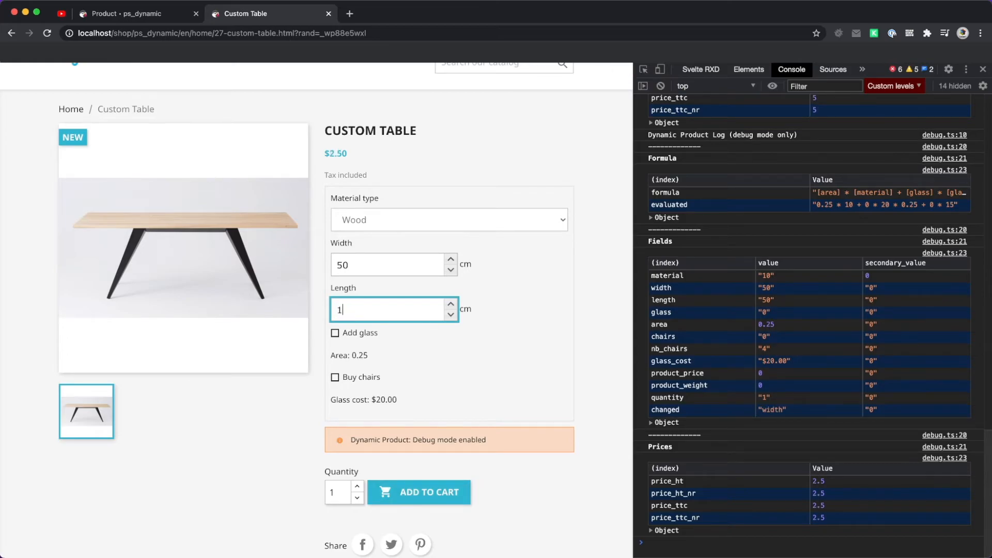
{"action": "type", "text": "00"}
{"action": "key", "text": "Tab"}
{"action": "left_click", "coordinate": [447, 364]}
{"action": "key", "text": "ctrl+shift+Tab"}
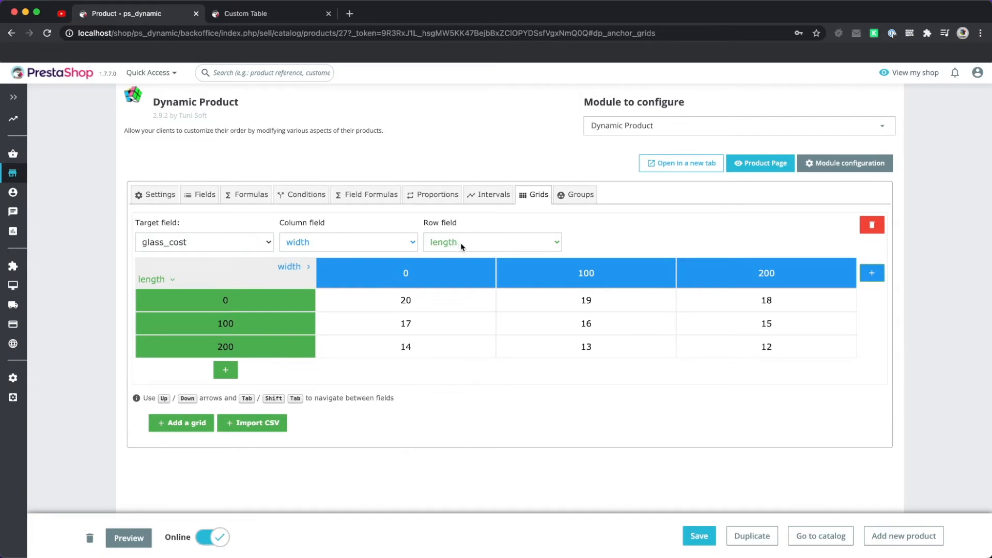
{"action": "key", "text": "ctrl+Tab"}
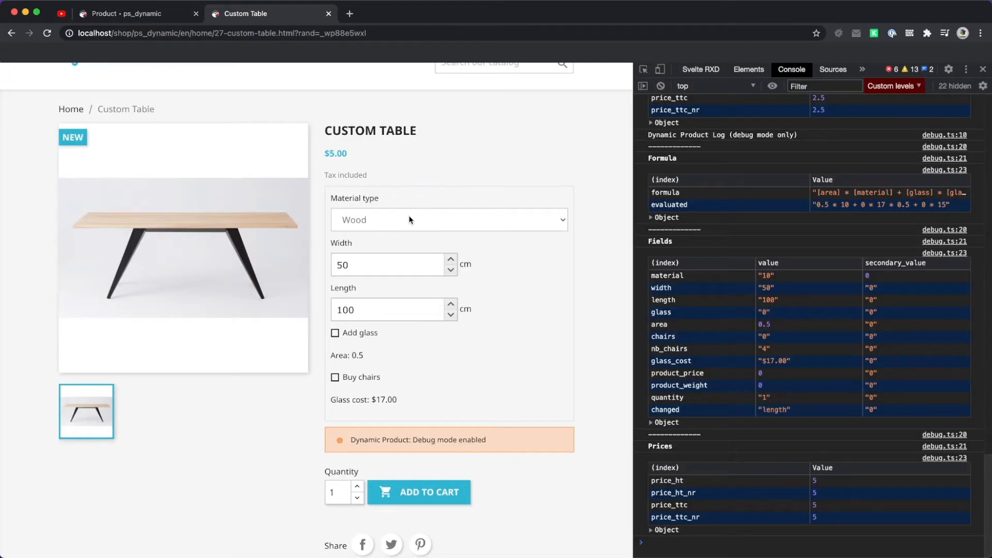
Review the material types offered on the product page without changing the selection
{"action": "left_click", "coordinate": [408, 217]}
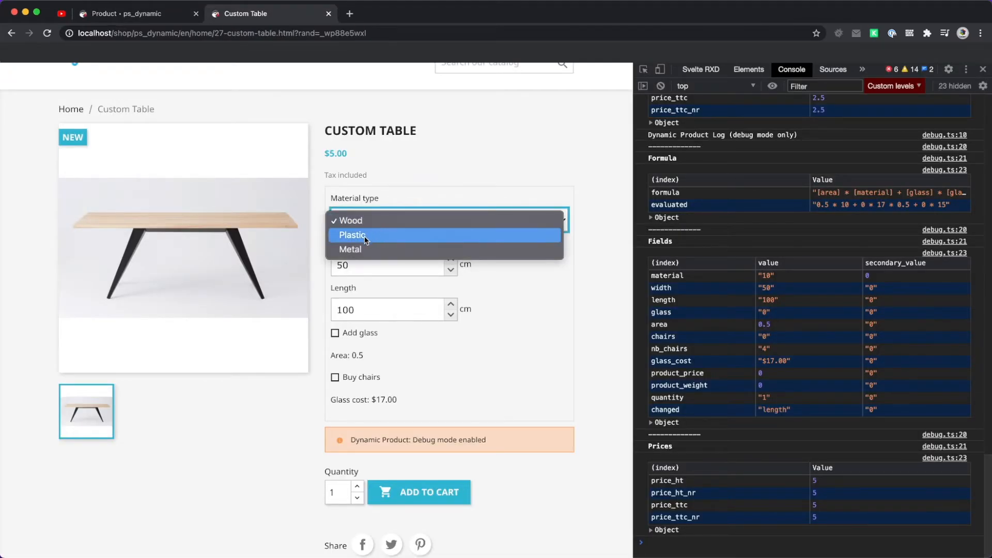
{"action": "left_click", "coordinate": [398, 198]}
Create a new Dynamic Product condition with the formula [glass] = 1 and save it
{"action": "left_click", "coordinate": [156, 15]}
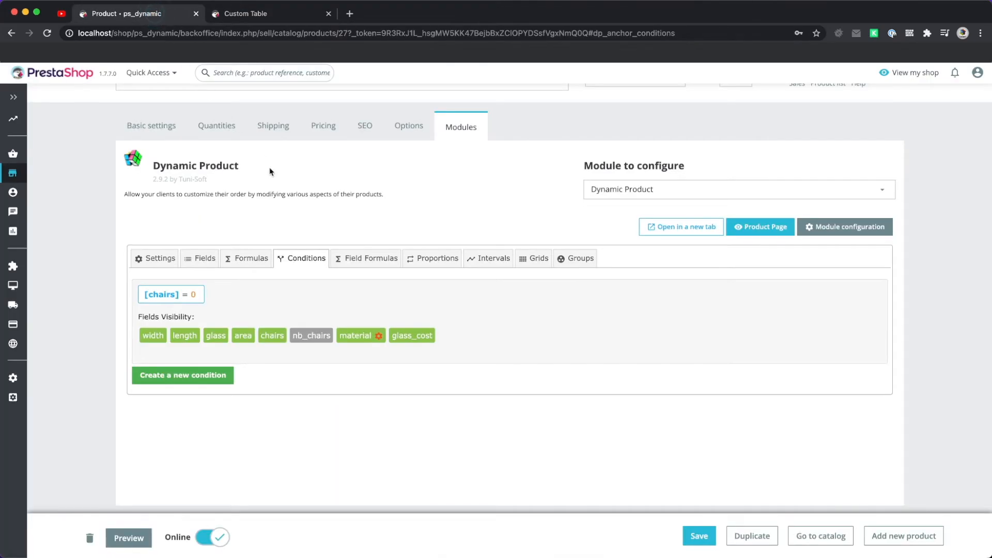
{"action": "mouse_move", "coordinate": [244, 303]}
{"action": "left_click", "coordinate": [189, 377]}
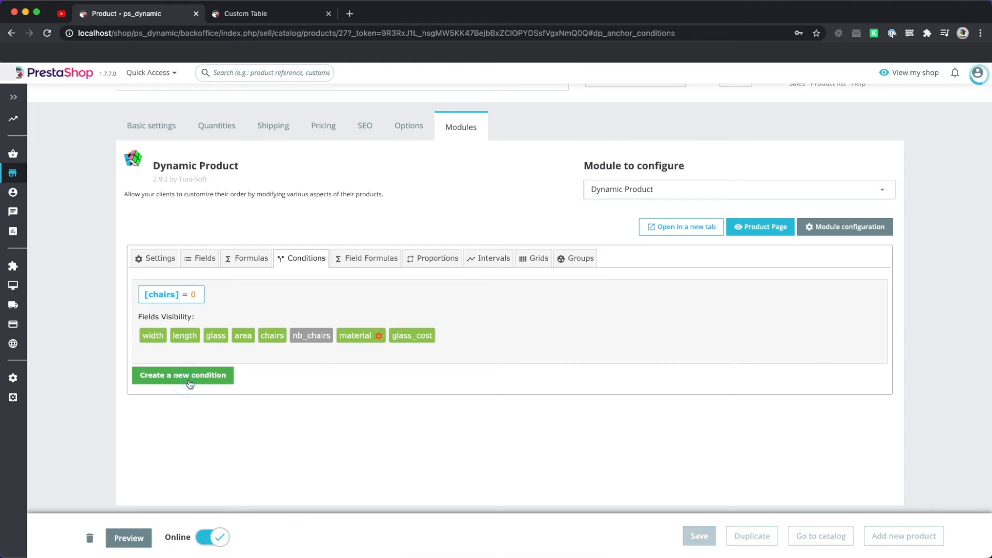
{"action": "left_click", "coordinate": [158, 300]}
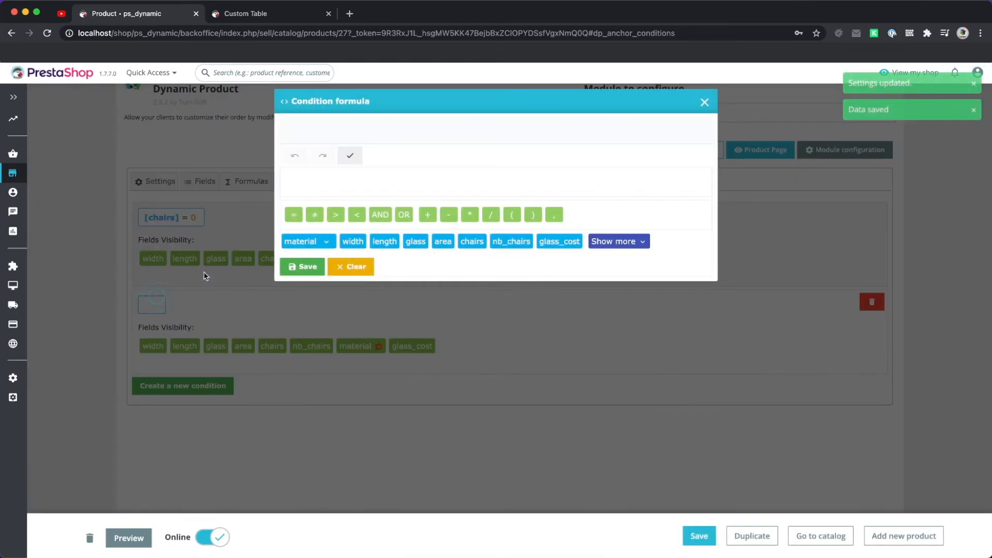
{"action": "left_click", "coordinate": [416, 242]}
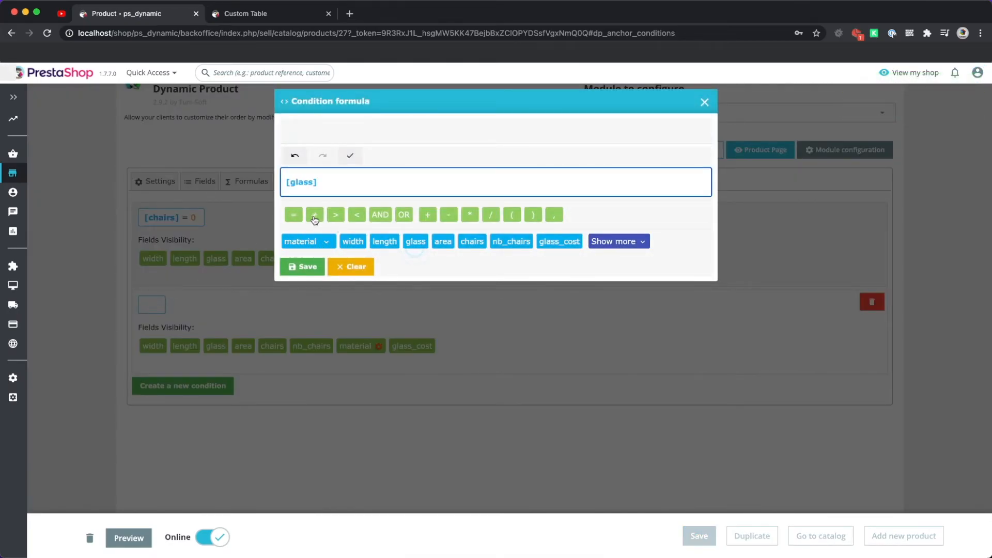
{"action": "left_click", "coordinate": [294, 215]}
{"action": "type", "text": "1"}
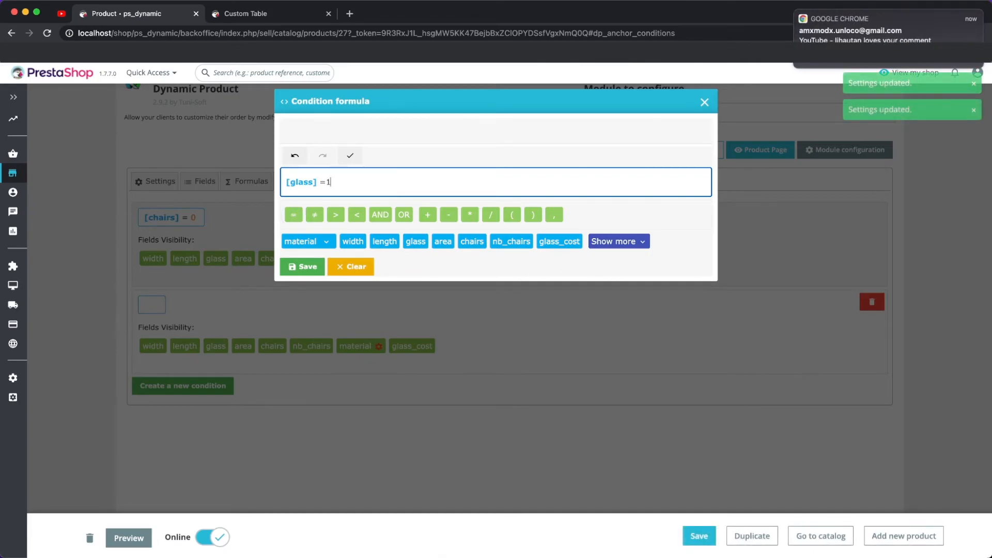
{"action": "left_click", "coordinate": [310, 266]}
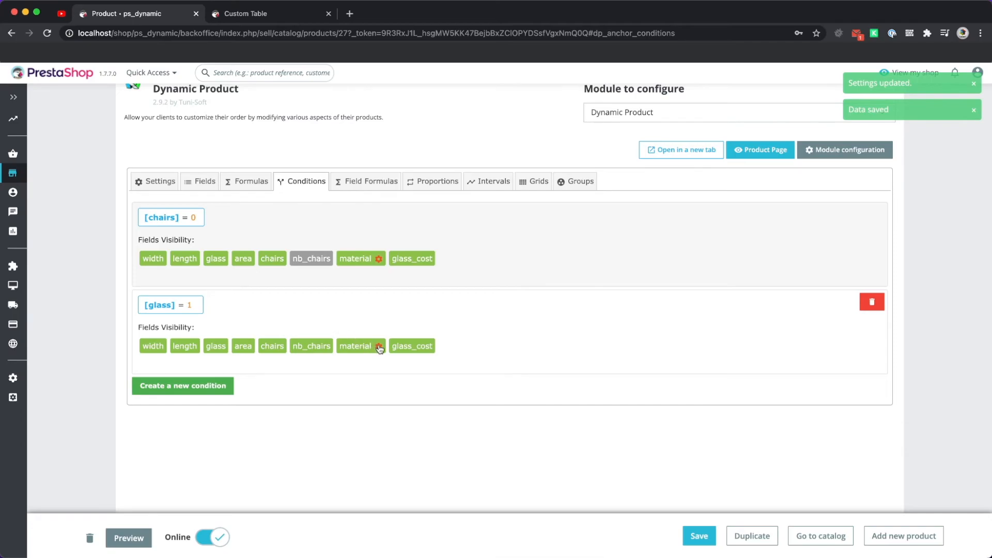
Hide the Plastic option of the material field for the [glass] = 1 condition
{"action": "left_click", "coordinate": [380, 347]}
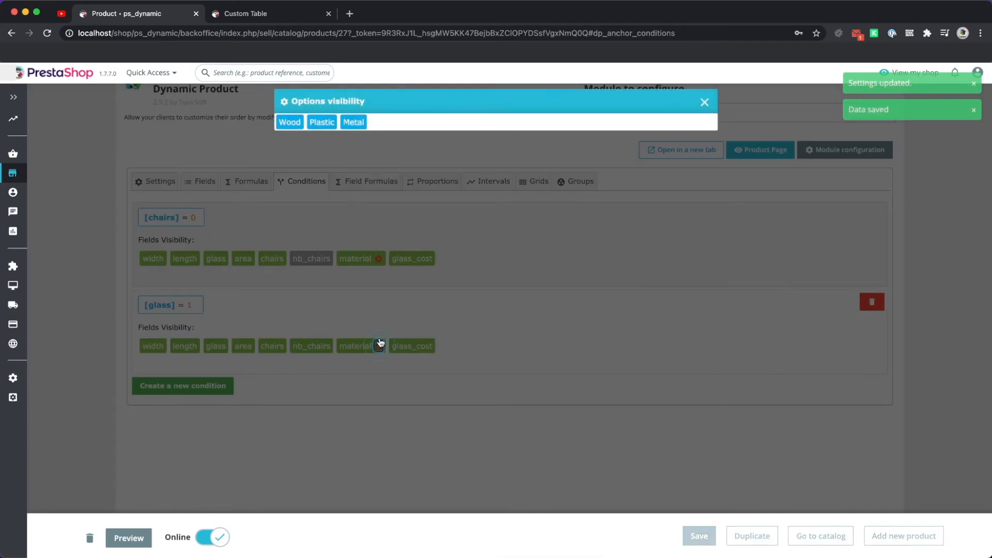
{"action": "left_click", "coordinate": [322, 123]}
{"action": "left_click", "coordinate": [307, 207]}
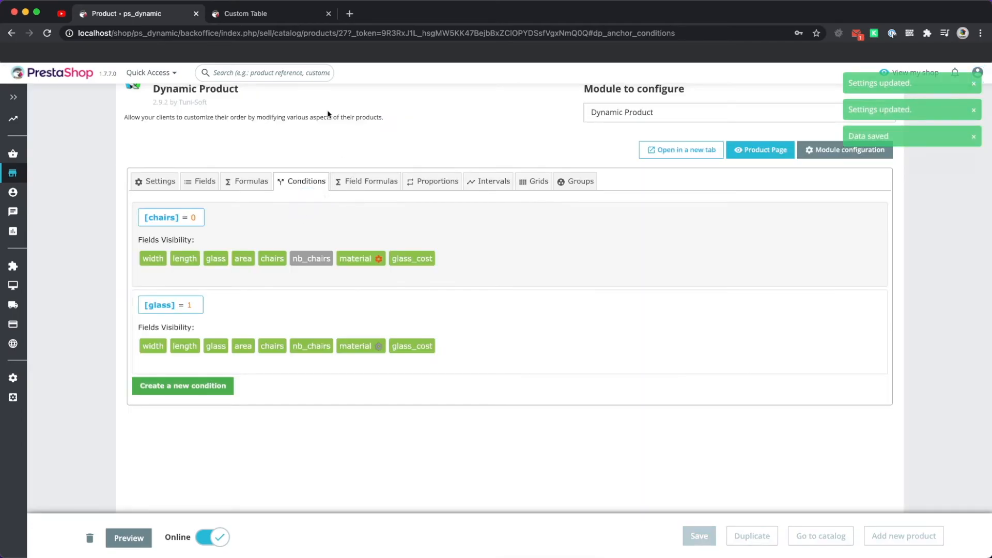
Open the Custom Table product page, enable Add glass and inspect the offered material types
{"action": "left_click", "coordinate": [761, 150]}
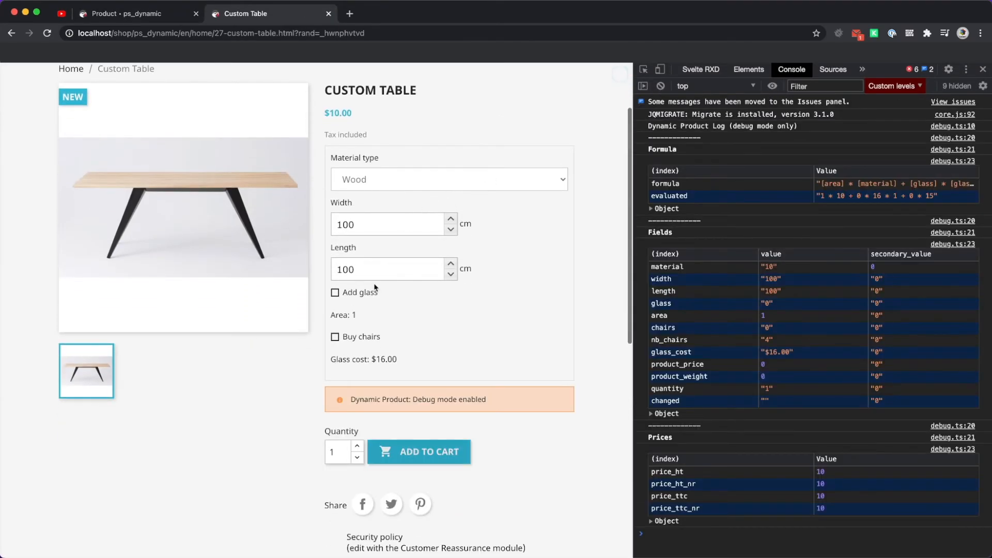
{"action": "left_click", "coordinate": [335, 293]}
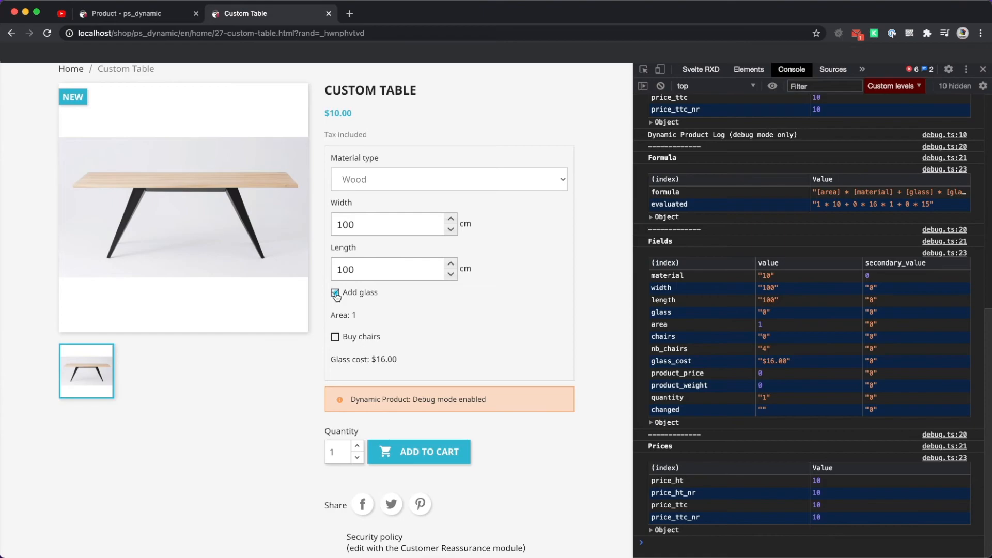
{"action": "double_click", "coordinate": [392, 207]}
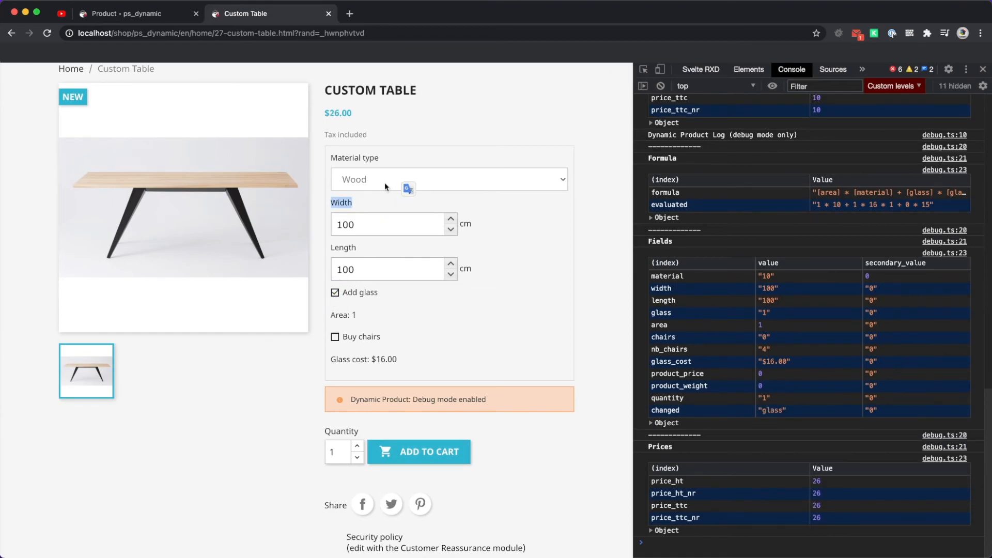
{"action": "left_click", "coordinate": [385, 187]}
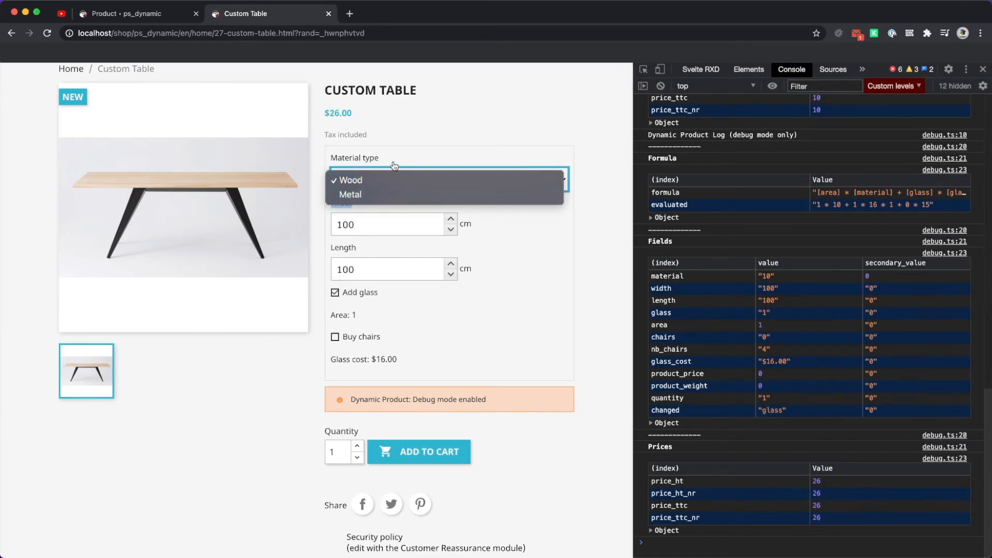
Create another condition whose formula requires the material to equal the Plastic option, and save it
{"action": "key", "text": "ctrl+shift+Tab"}
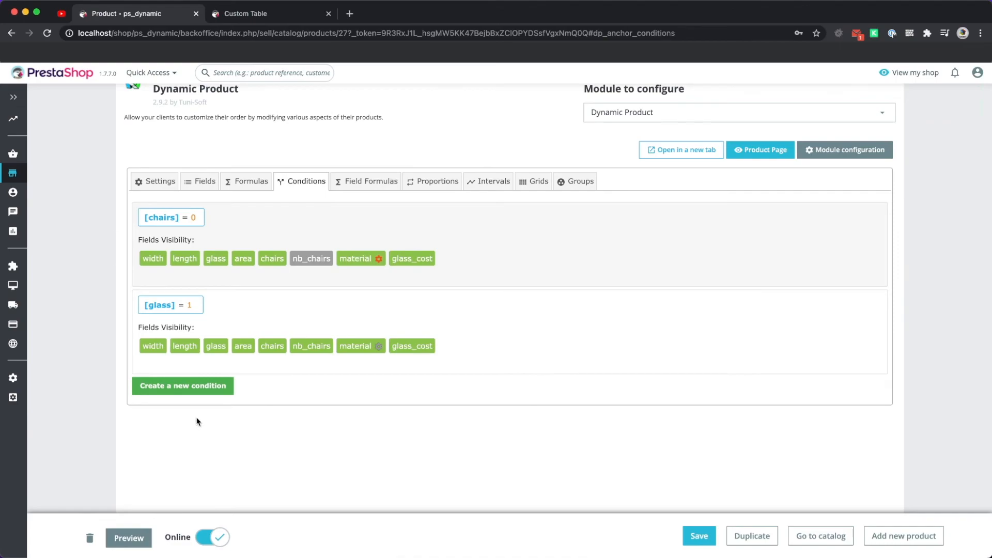
{"action": "left_click", "coordinate": [191, 389]}
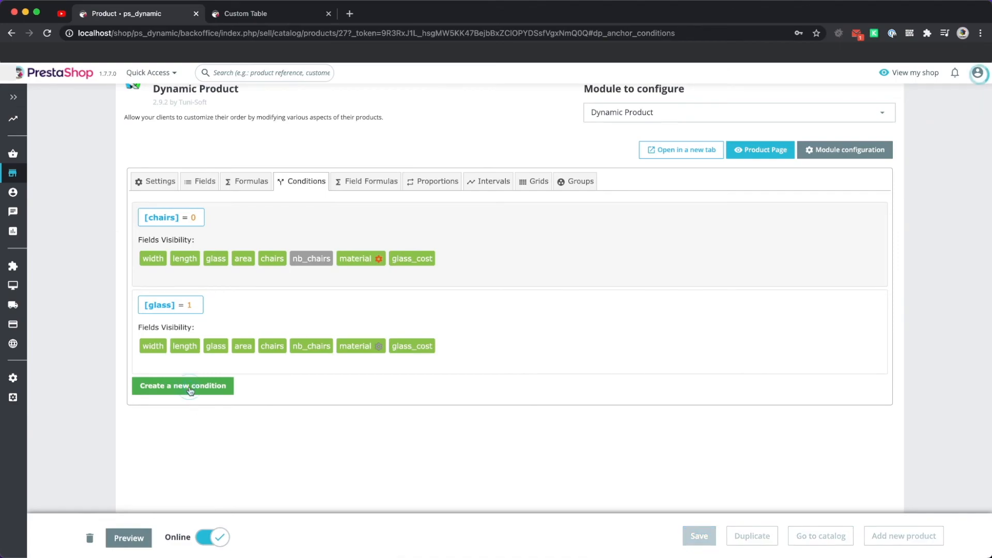
{"action": "left_click", "coordinate": [158, 397]}
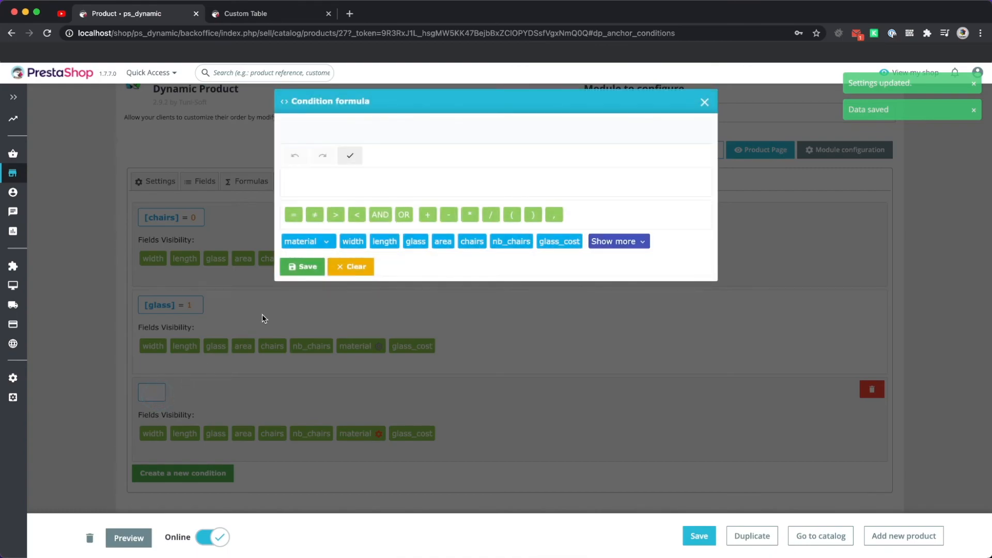
{"action": "left_click", "coordinate": [305, 243]}
{"action": "left_click", "coordinate": [295, 215]}
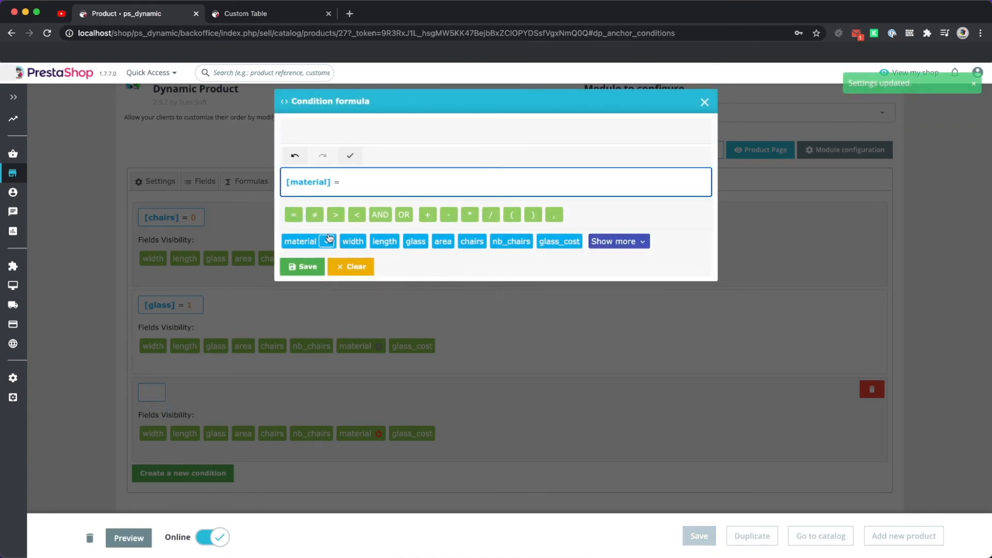
{"action": "left_click", "coordinate": [327, 242]}
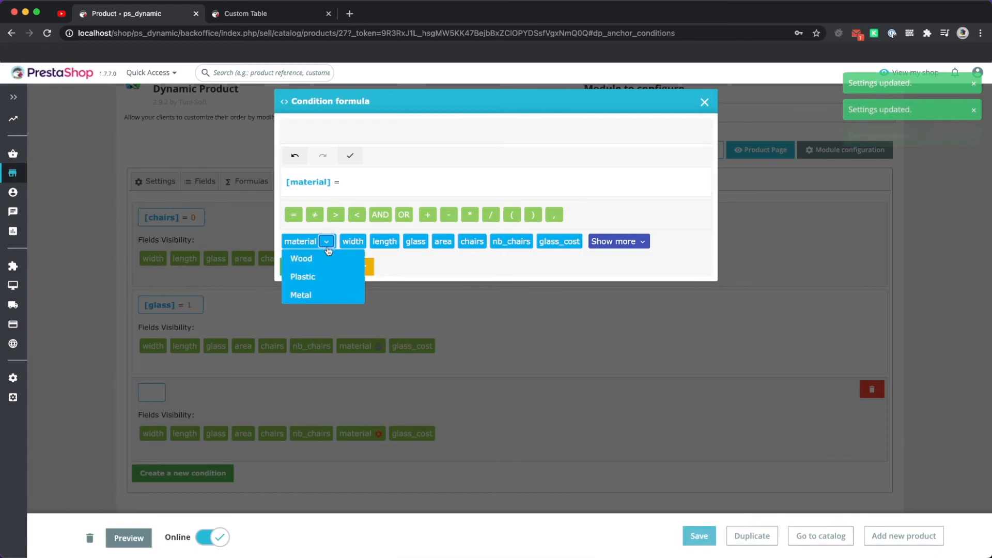
{"action": "left_click", "coordinate": [314, 277]}
{"action": "left_click", "coordinate": [319, 272]}
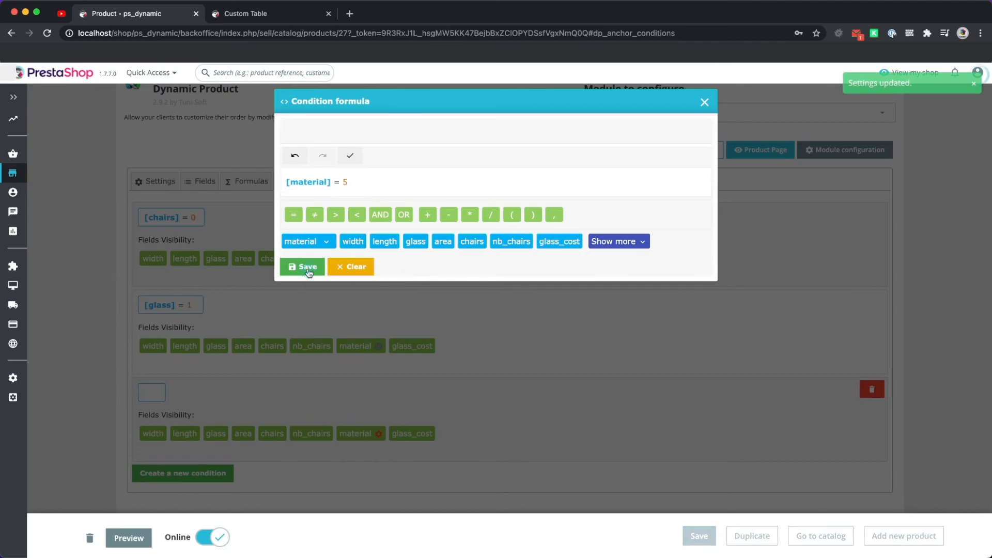
Delete the condition based on the Plastic material
{"action": "scroll", "coordinate": [308, 268], "scroll_direction": "down", "scroll_amount": 2}
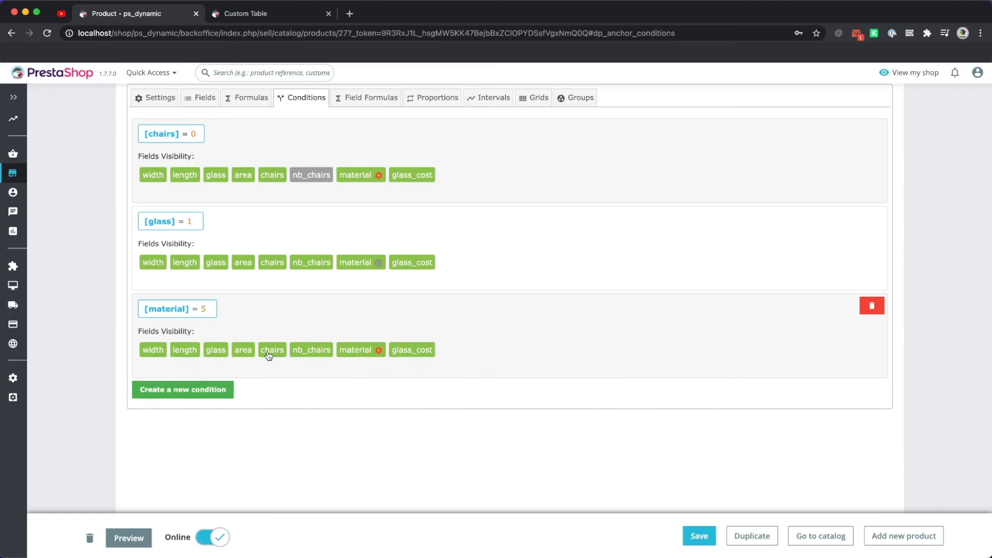
{"action": "left_click", "coordinate": [872, 305]}
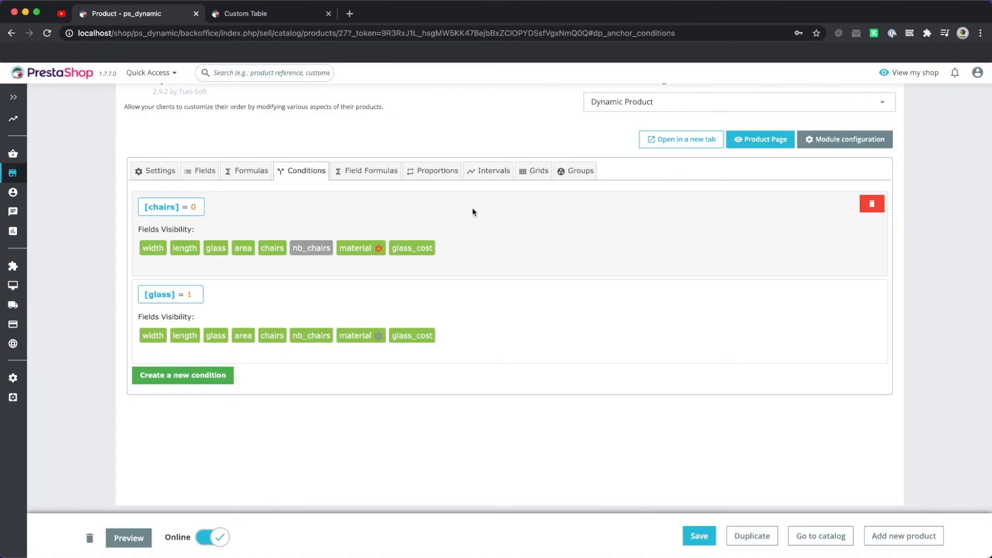